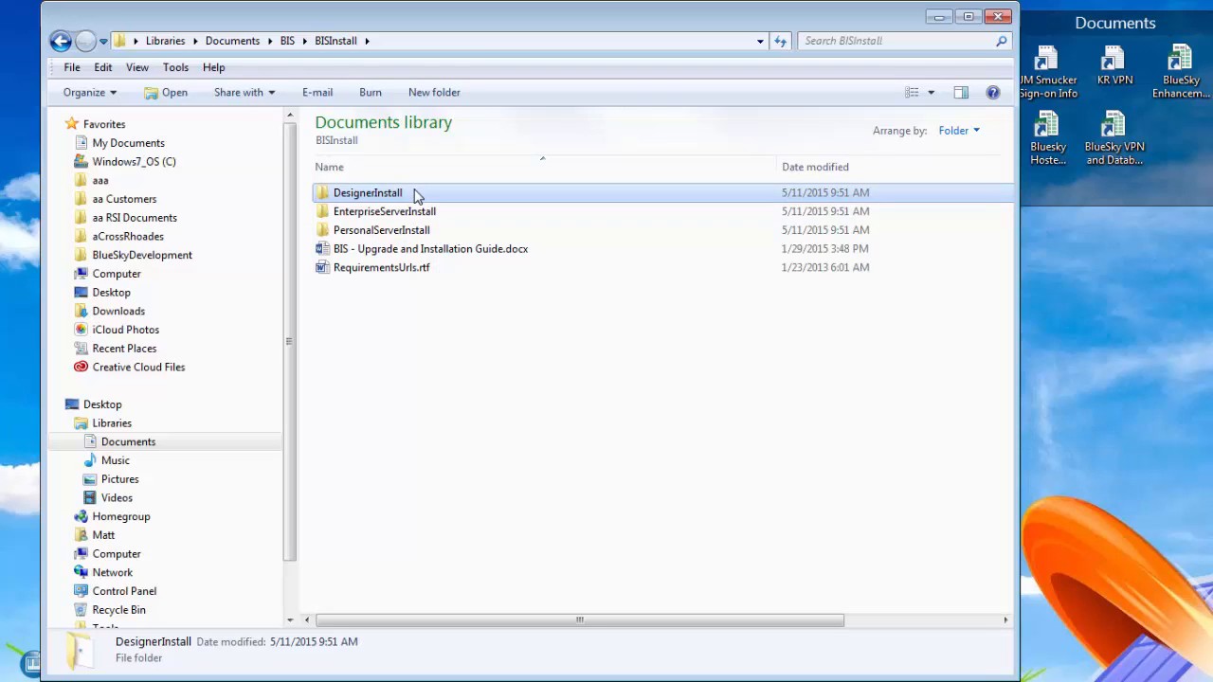
left_click(407, 216)
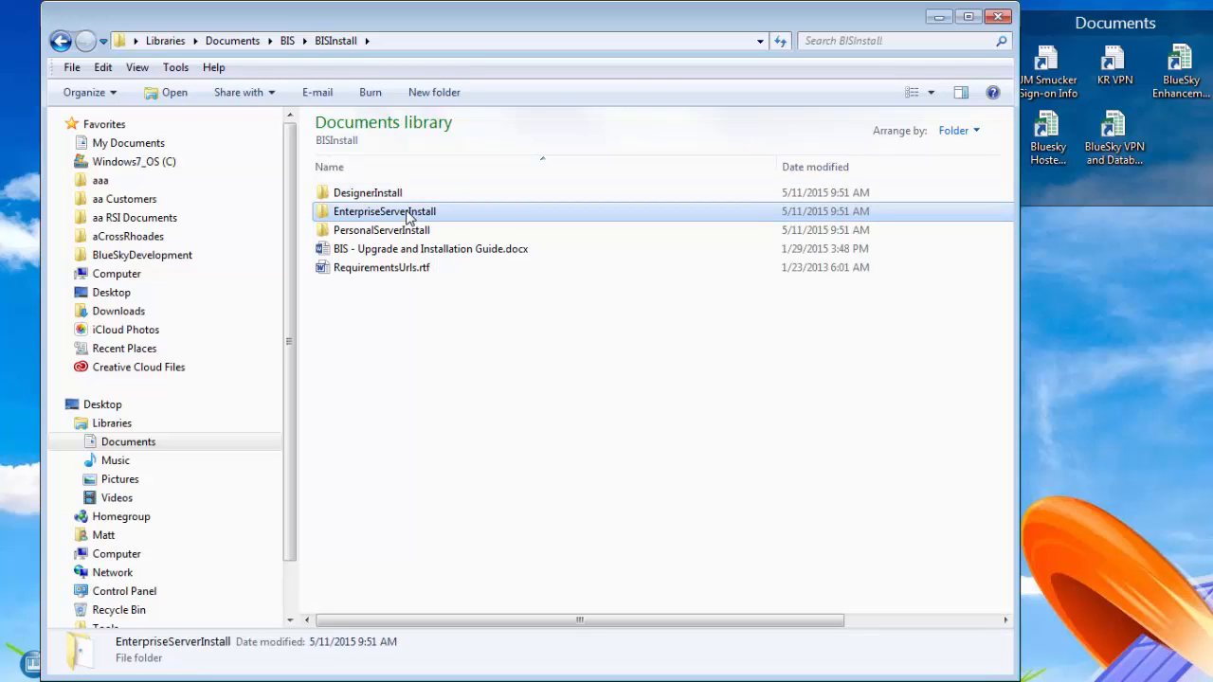
left_click(406, 233)
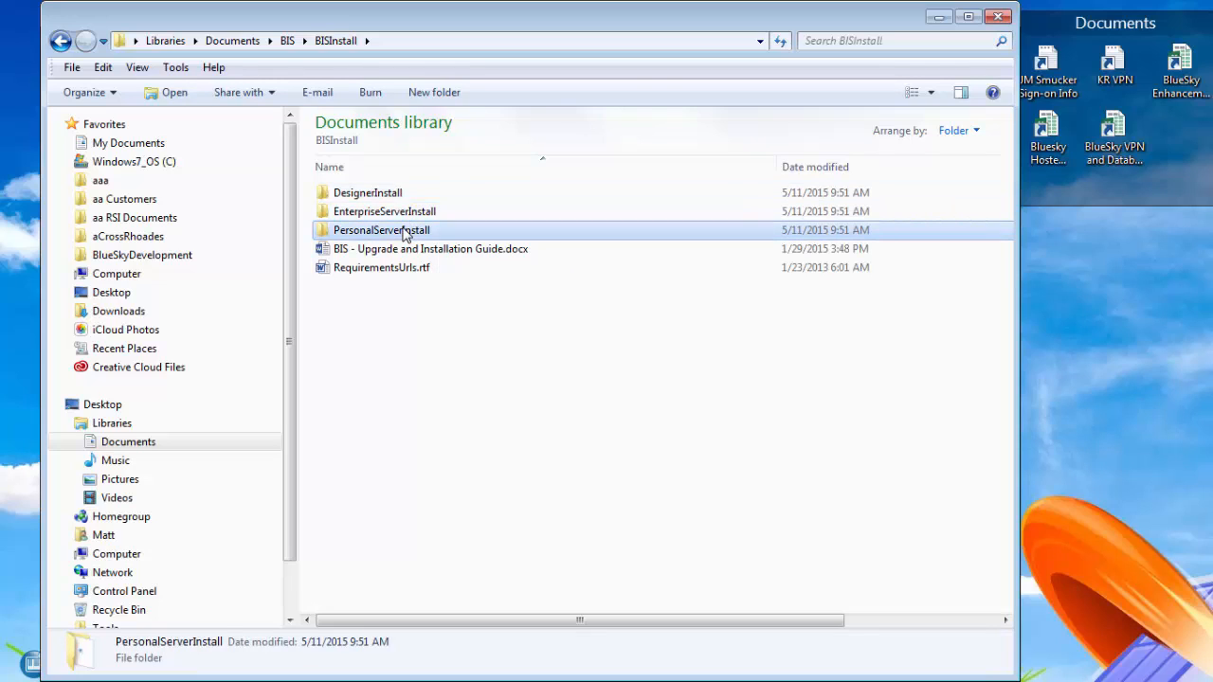
key("Down")
key("Down")
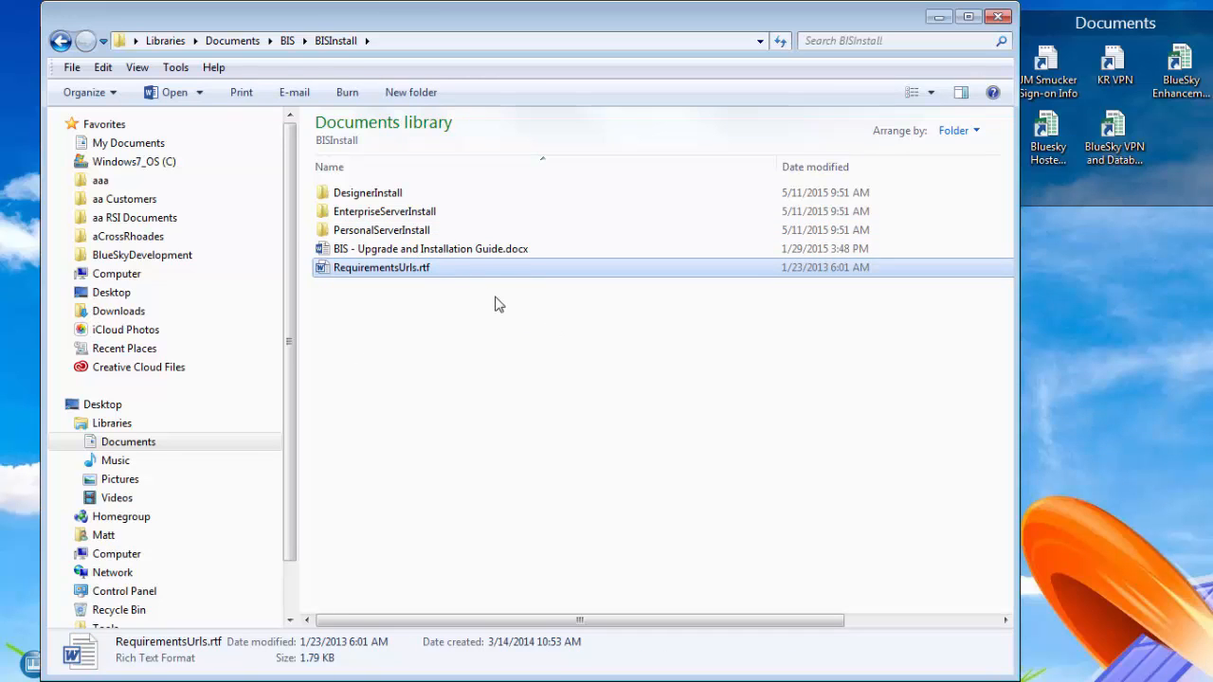
- Run BISEnterpriseServer.exe from the EnterpriseServerInstall folder as administrator
double_click(441, 219)
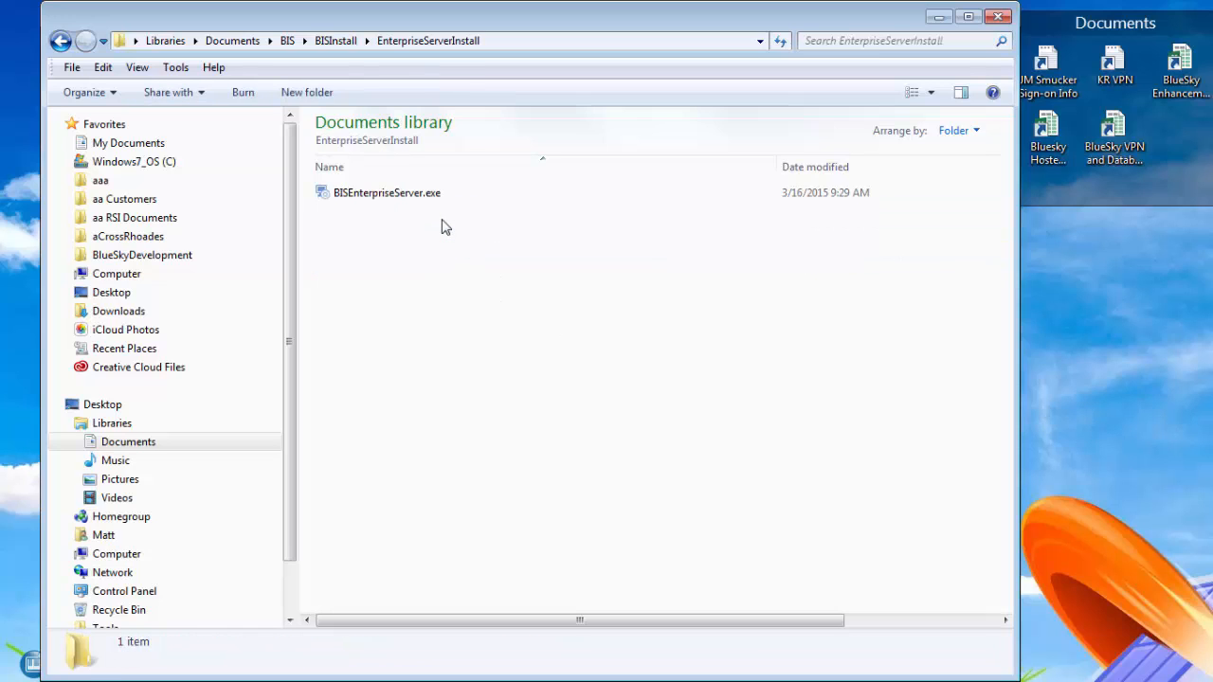
left_click(427, 199)
right_click(426, 195)
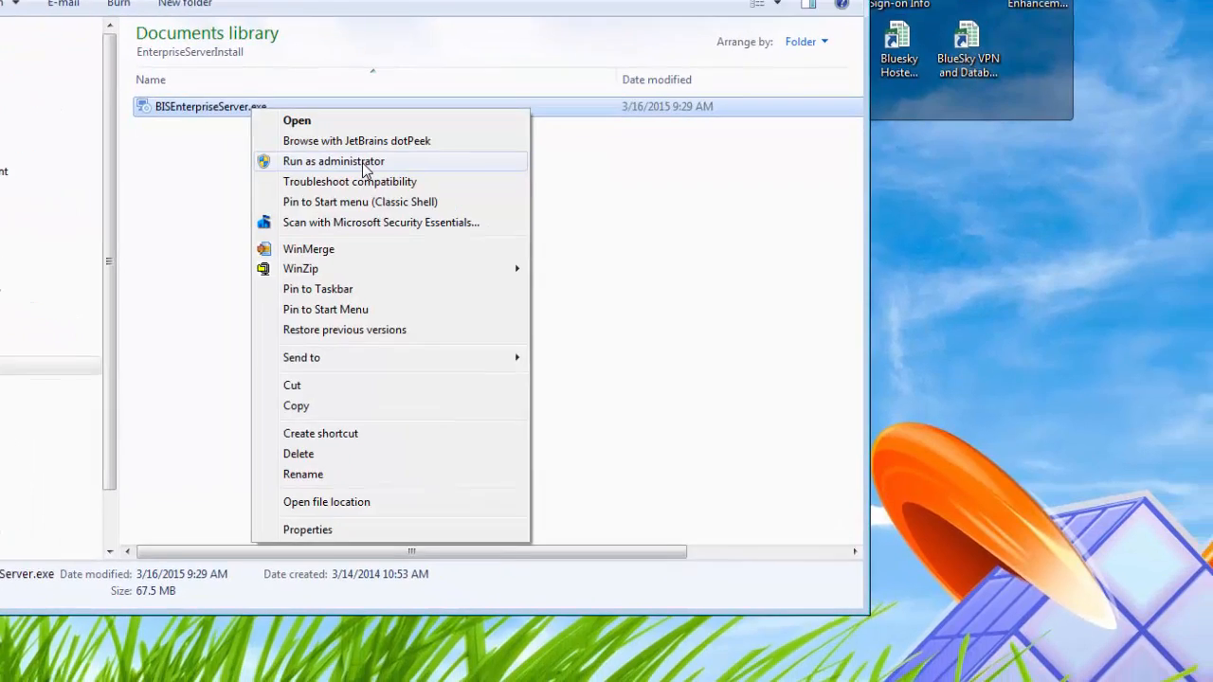
left_click(536, 246)
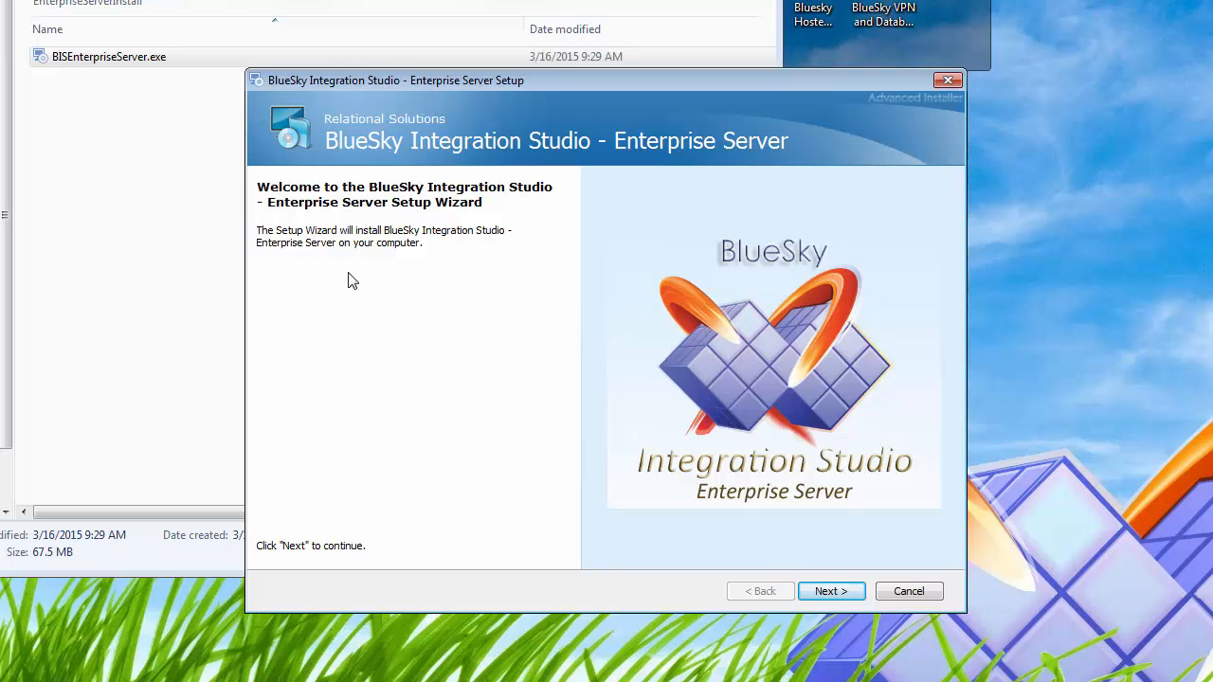
- Install BlueSky Integration Studio - Enterprise Server with all features, accepting the license agreement, and finish the setup wizard
left_click(838, 594)
left_click(672, 467)
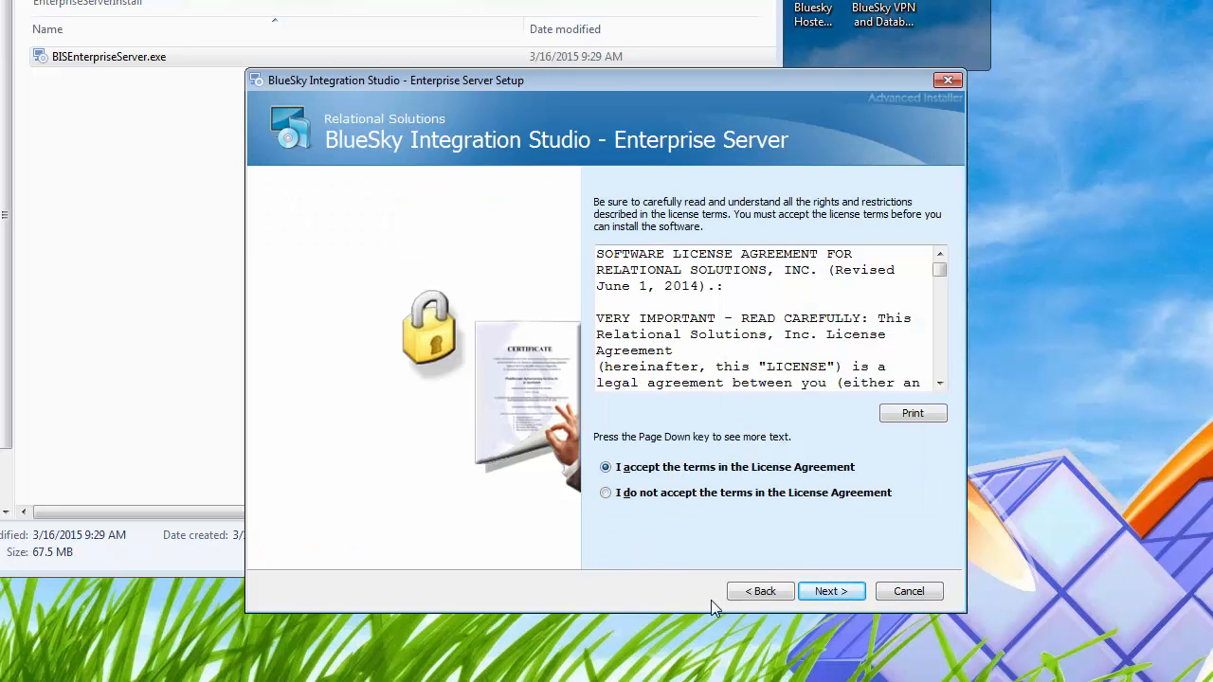
left_click(828, 597)
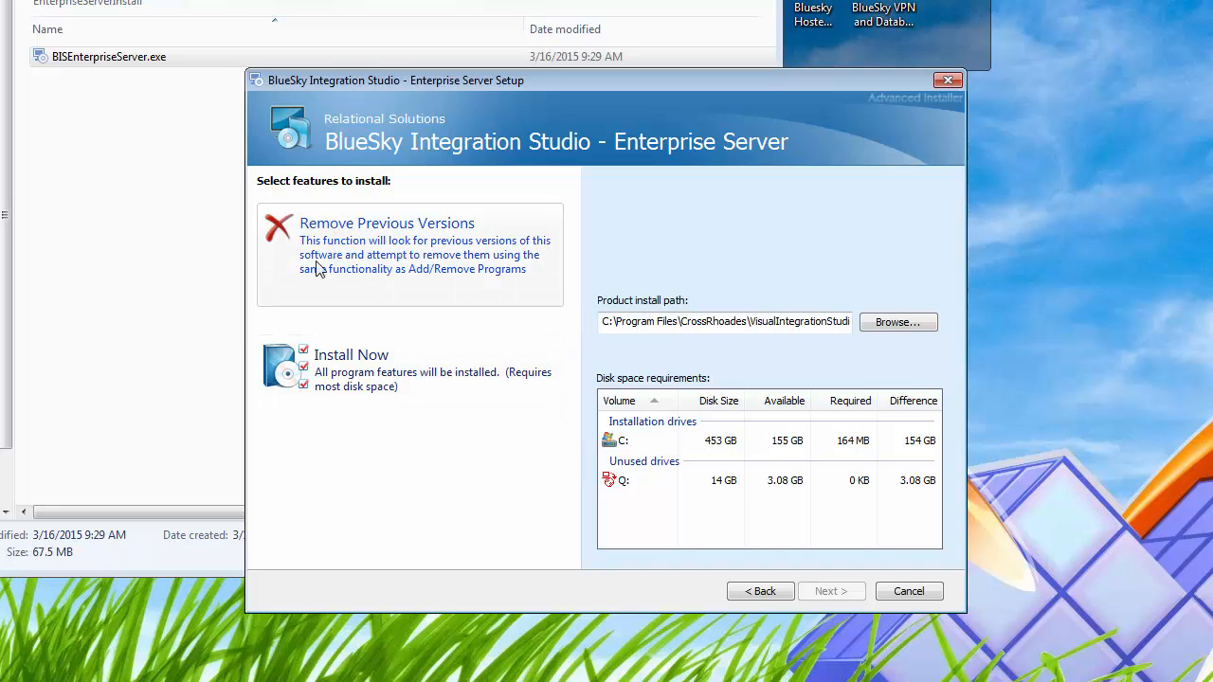
left_click(336, 374)
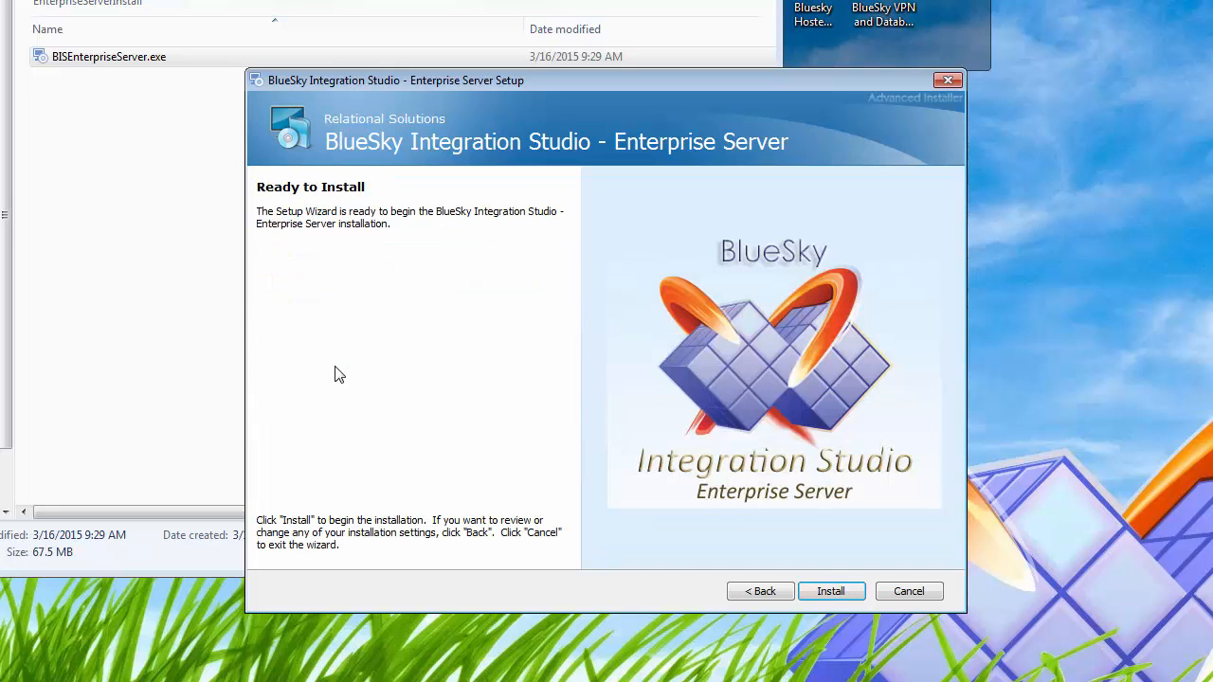
left_click(830, 592)
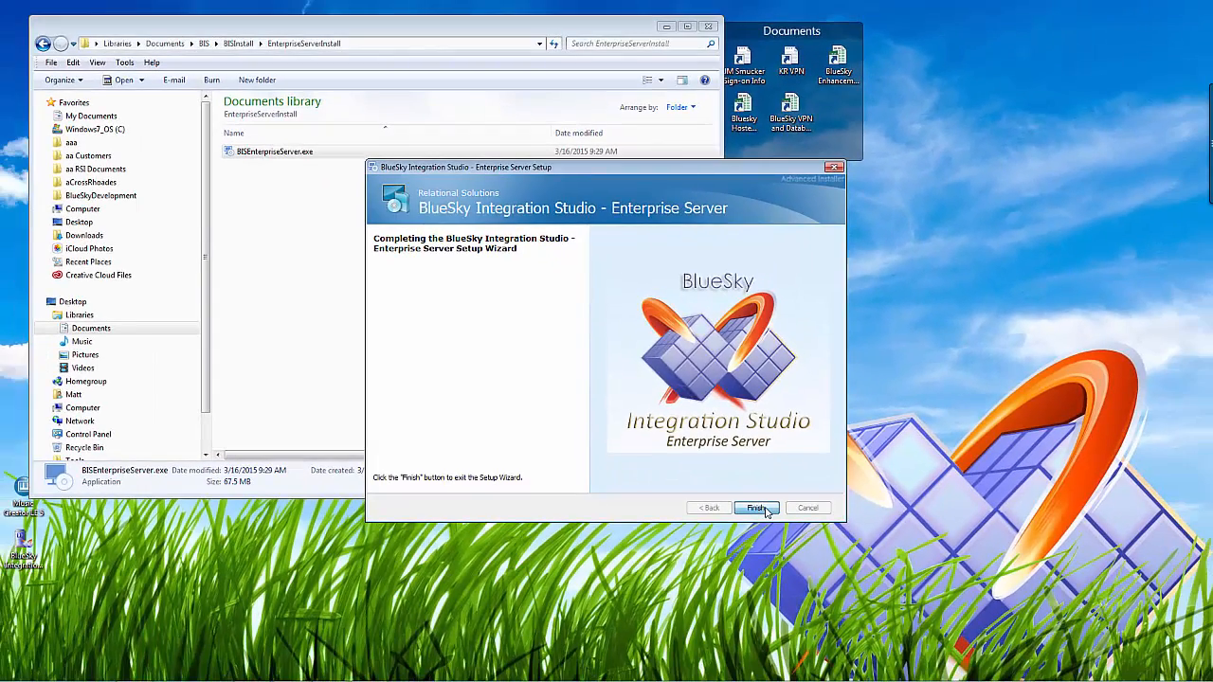
left_click(763, 510)
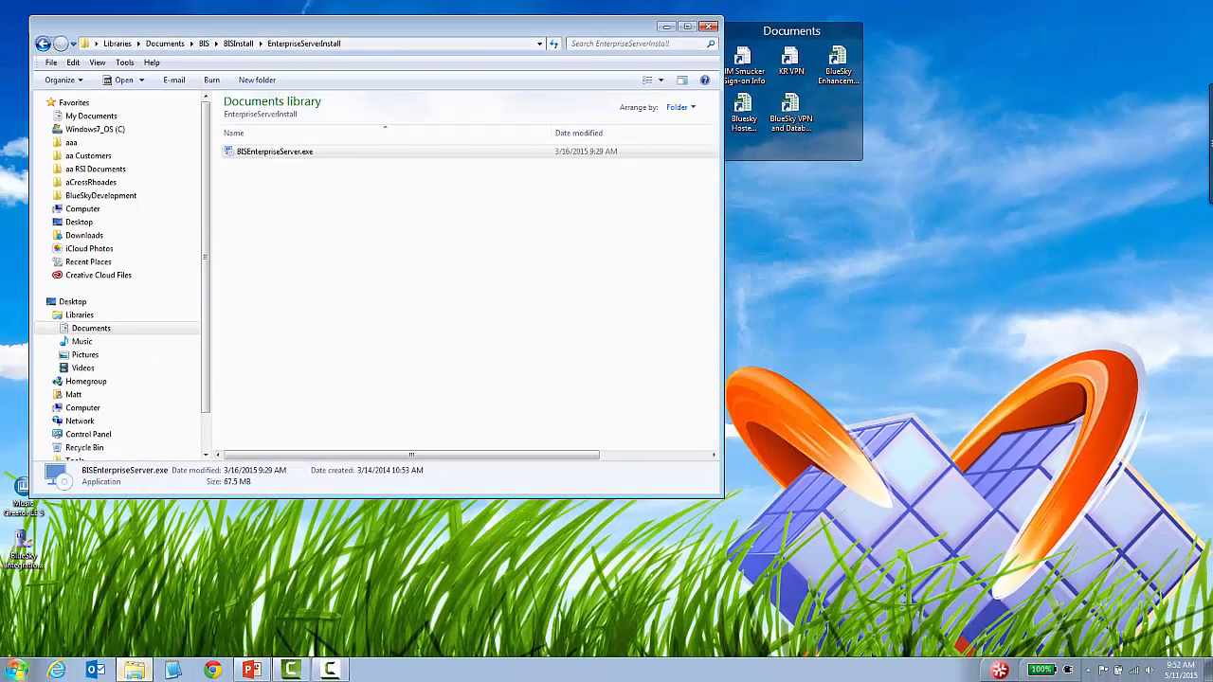
- Open the Windows Services console, enlarge its window and widen the Name column to show full service names
left_click(17, 668)
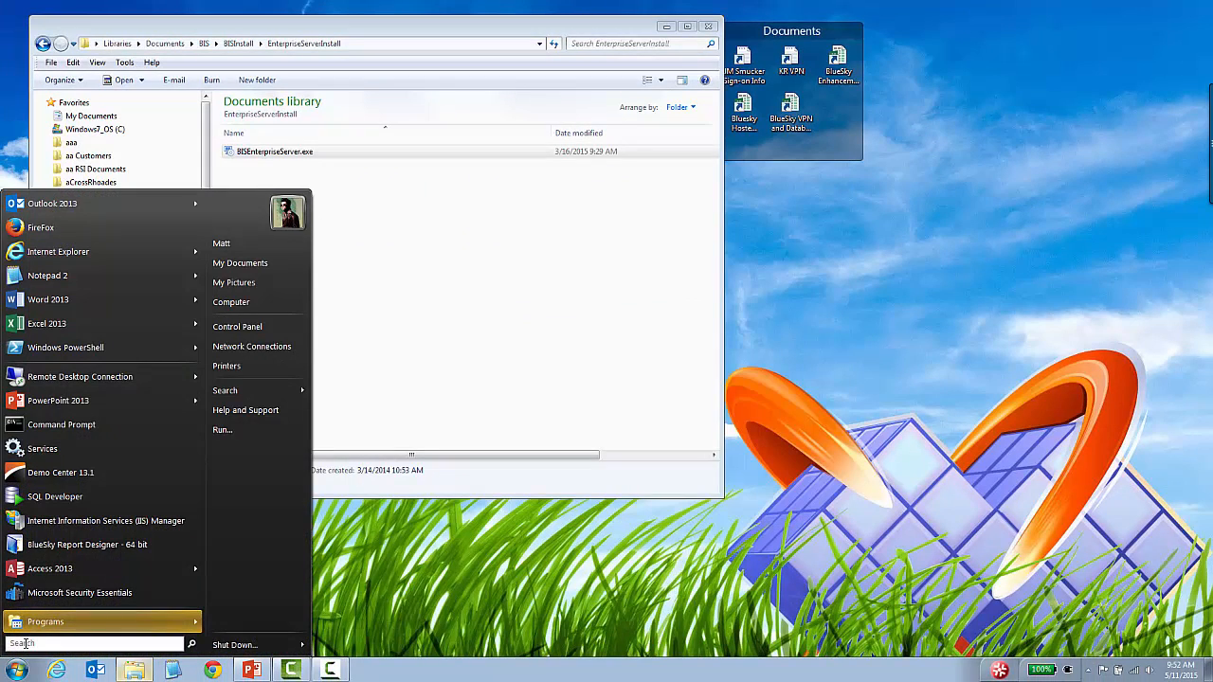
type("services")
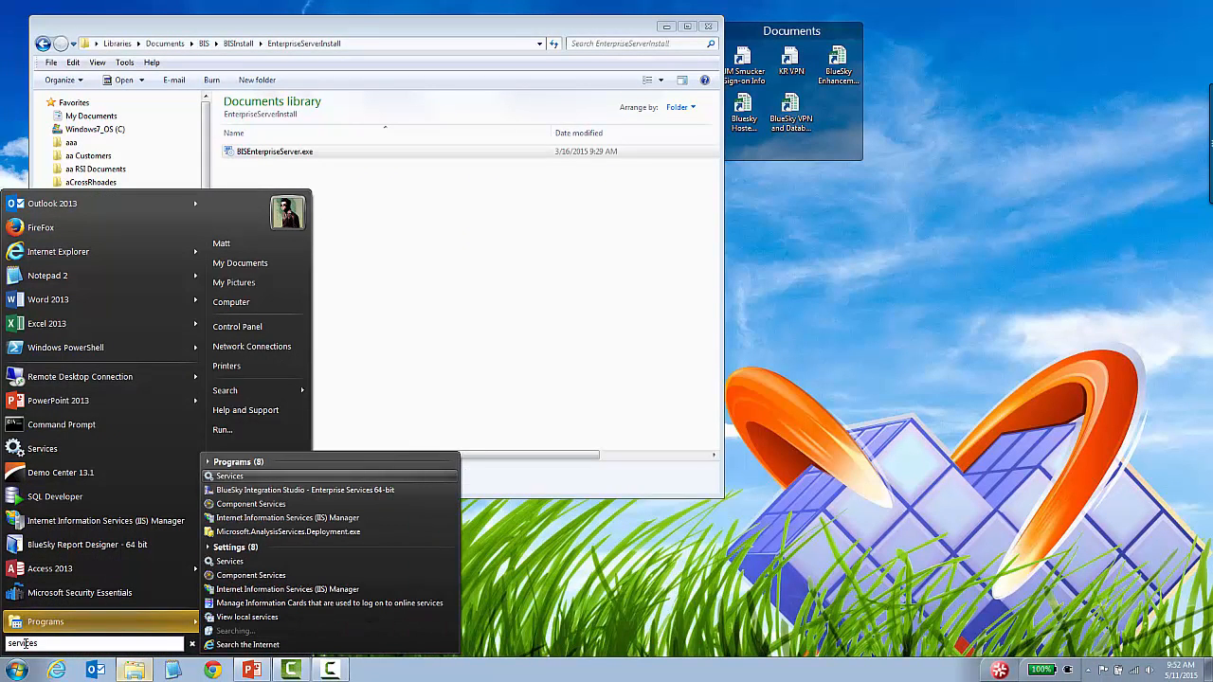
key("Return")
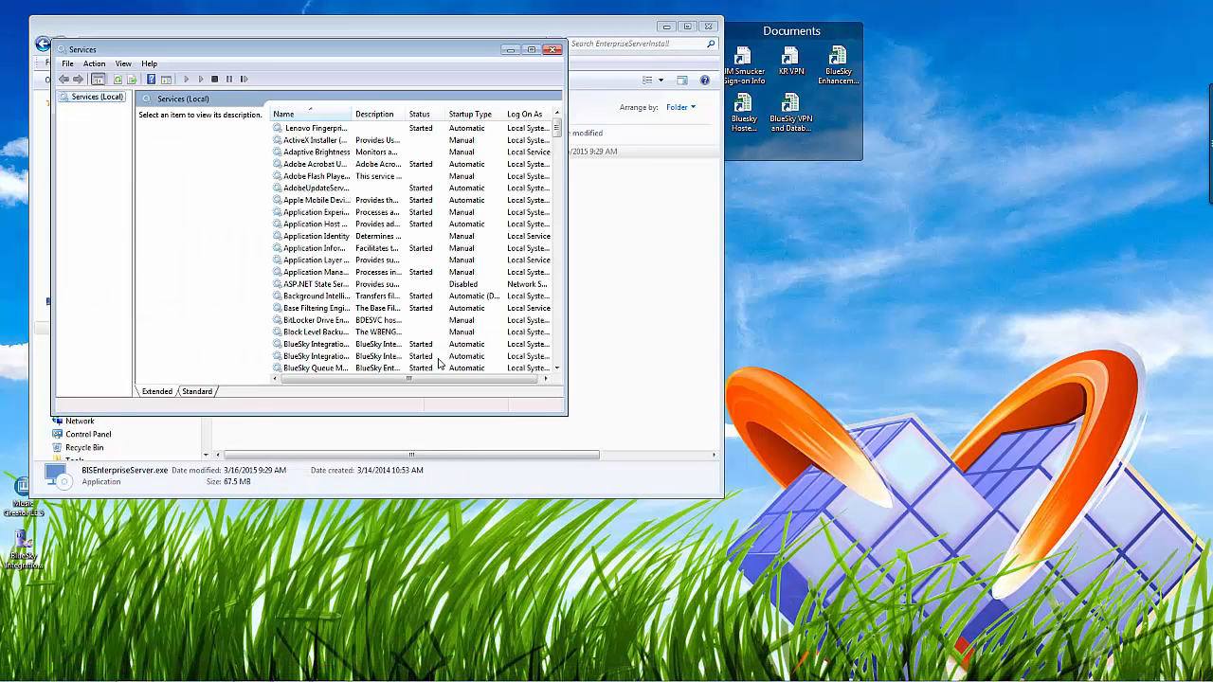
left_click_drag(566, 414, 885, 647)
left_click_drag(352, 114, 528, 115)
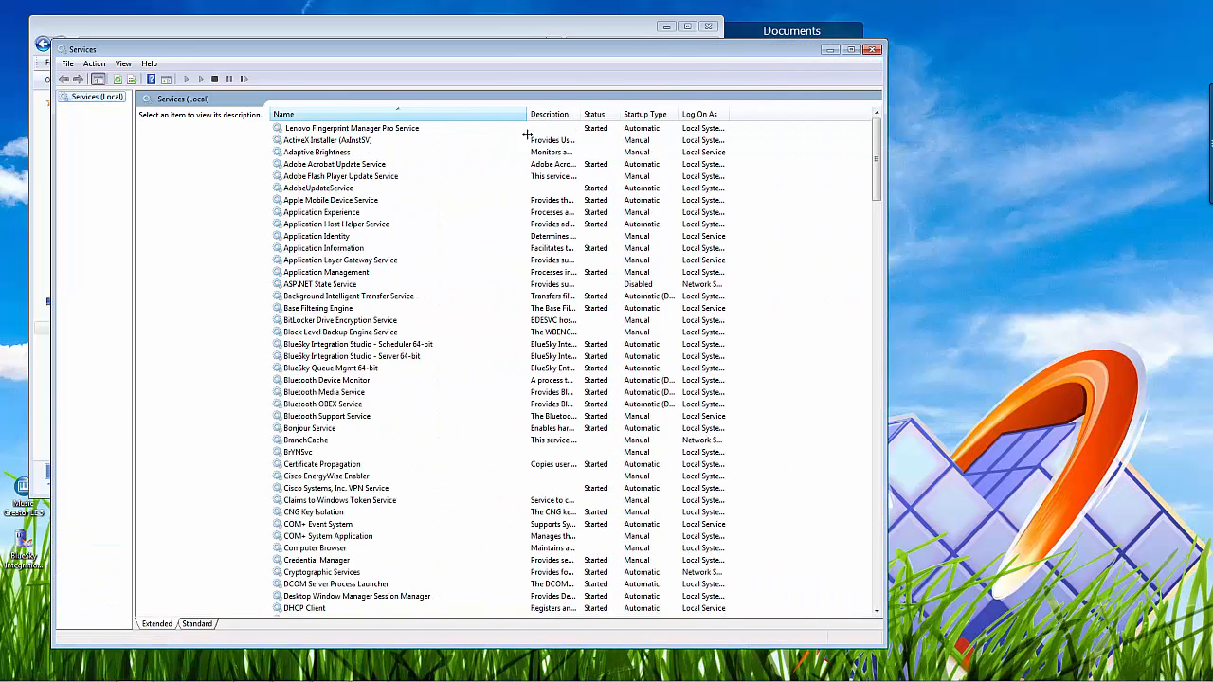
- Check the description and status of the BlueSky Integration Studio Scheduler, Server and BlueSky Queue Mgmt 64-bit services
left_click(350, 344)
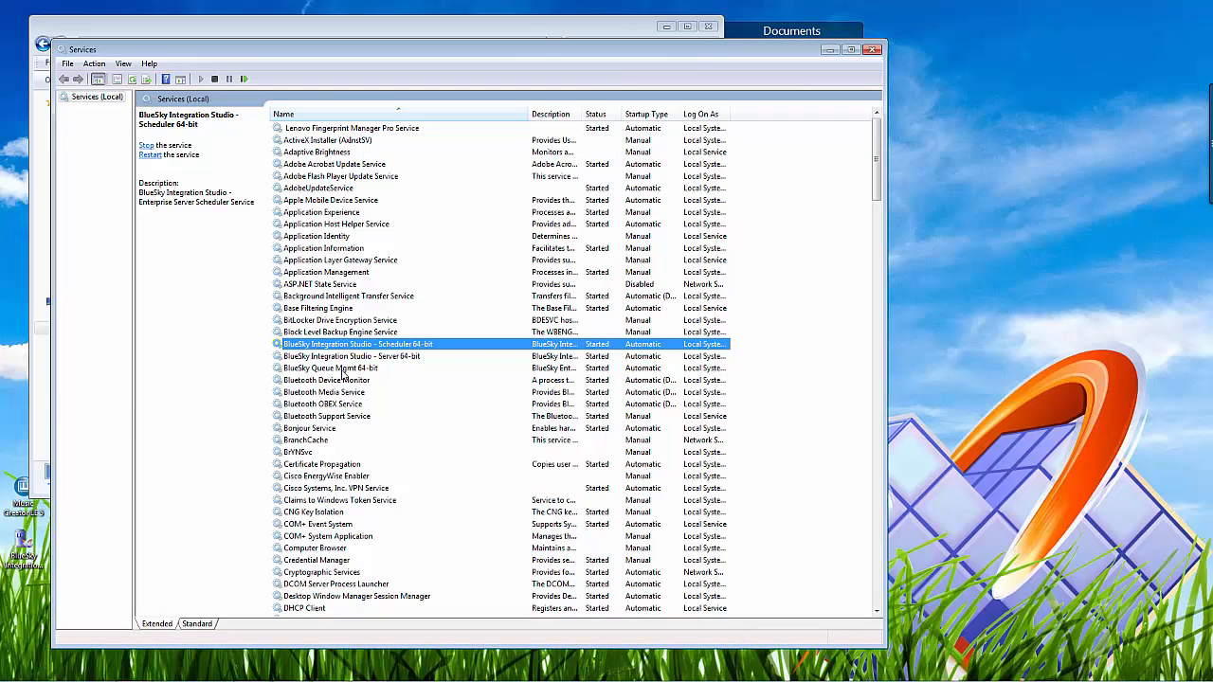
left_click(341, 367)
left_click(349, 346)
left_click(382, 358)
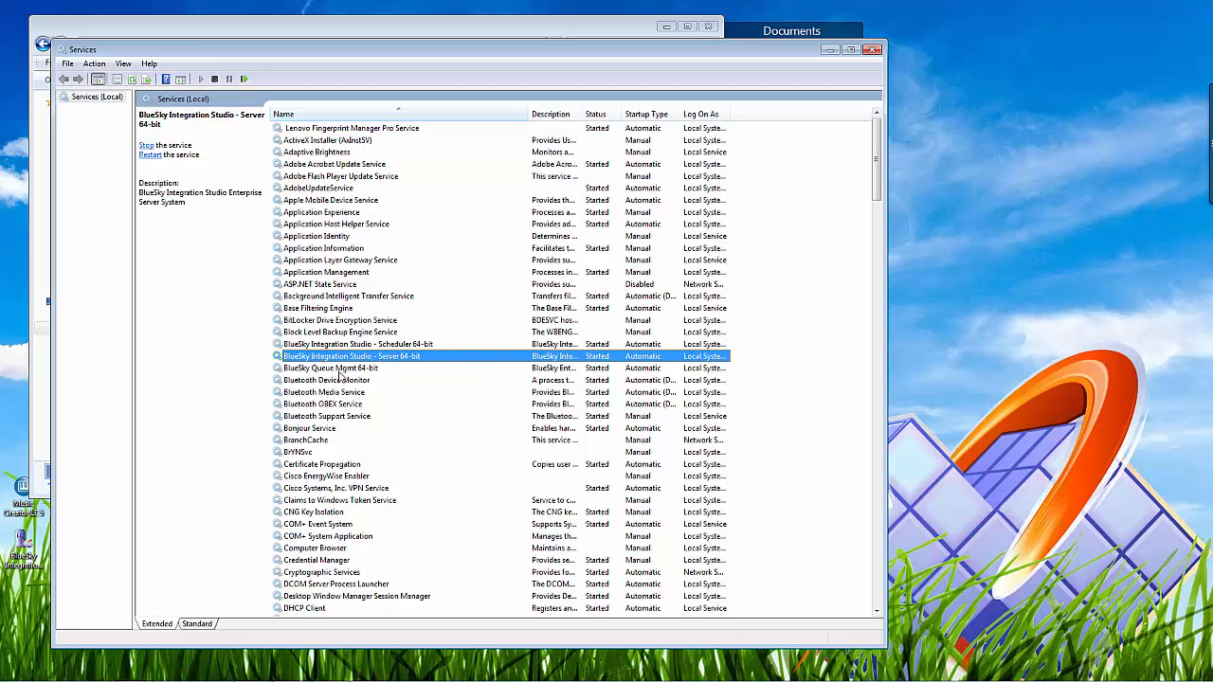
left_click(338, 370)
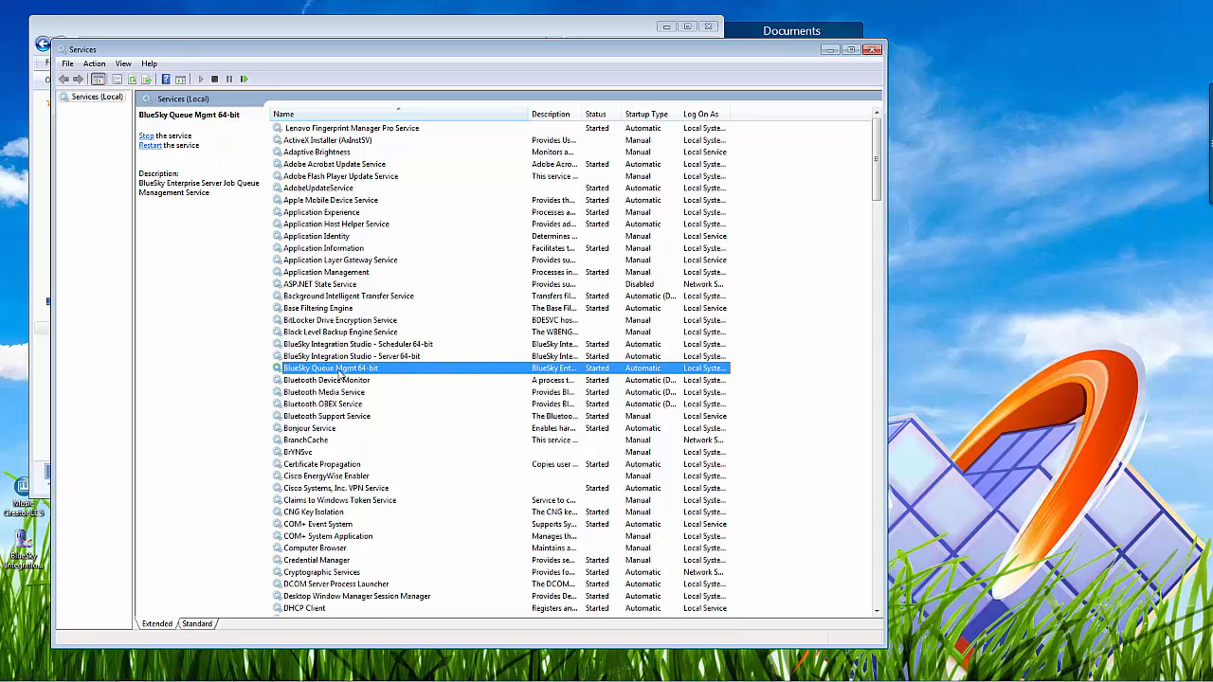
left_click(605, 346)
left_click(604, 357)
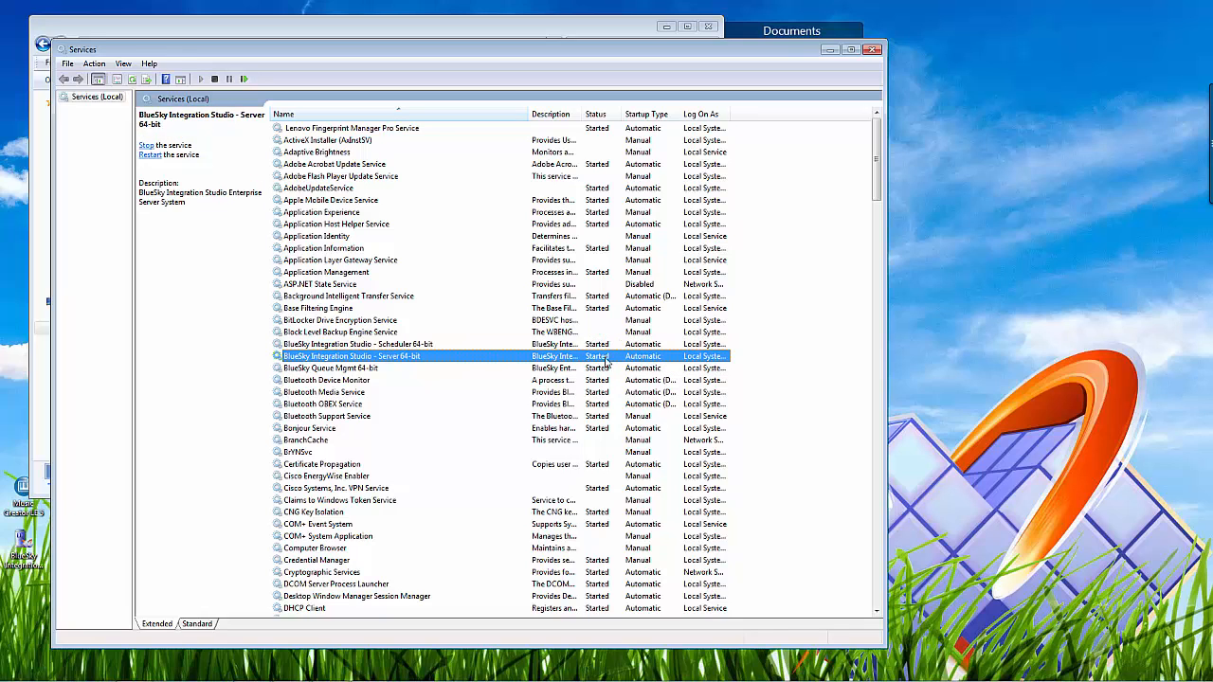
left_click(603, 370)
left_click(411, 346)
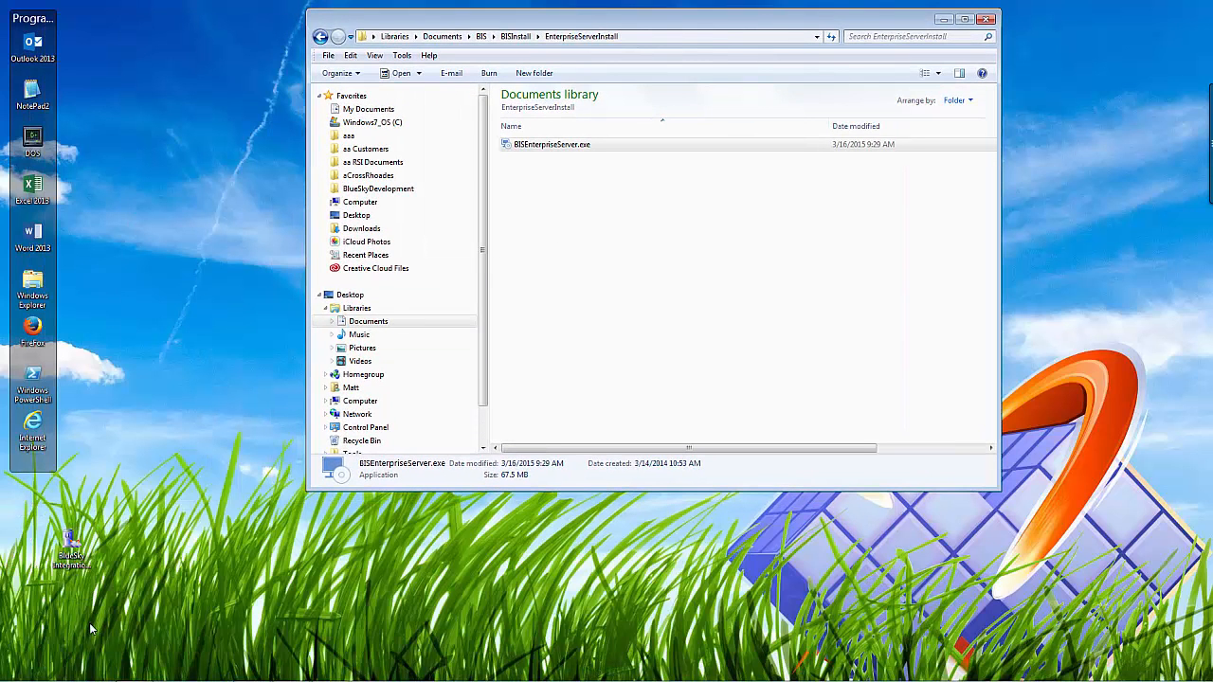
- Open the Enterprise Server service controller from its desktop shortcut, examine its configuration settings, and close it
left_click(66, 545)
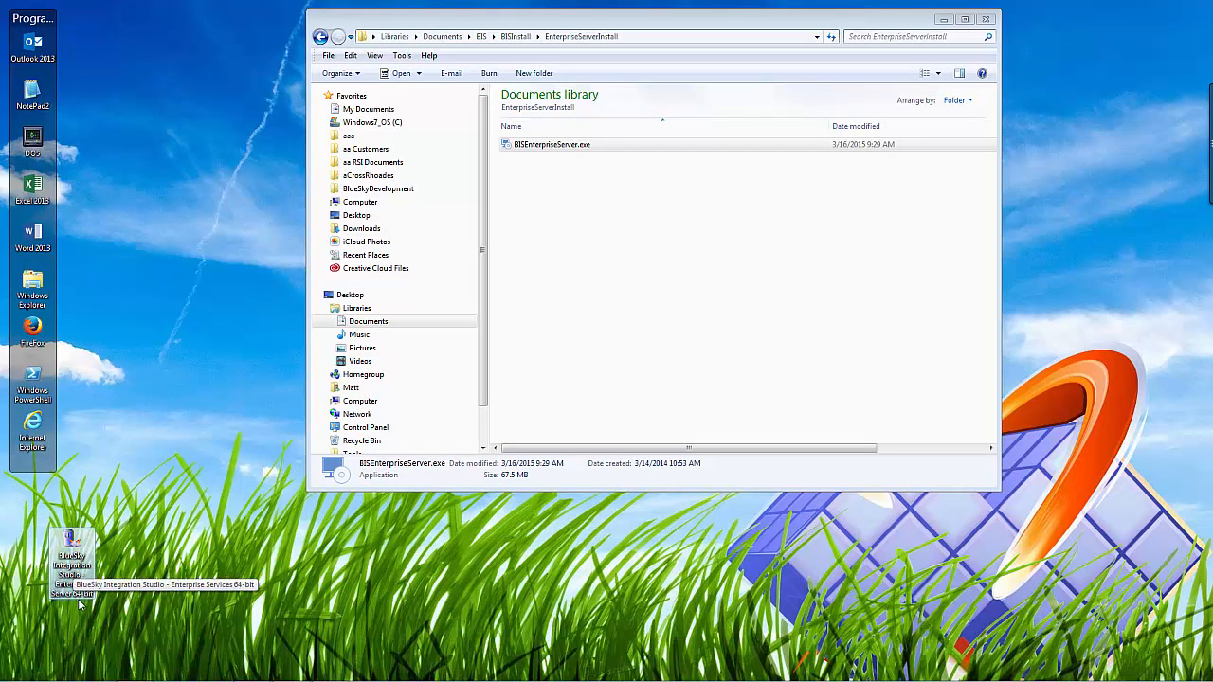
double_click(68, 542)
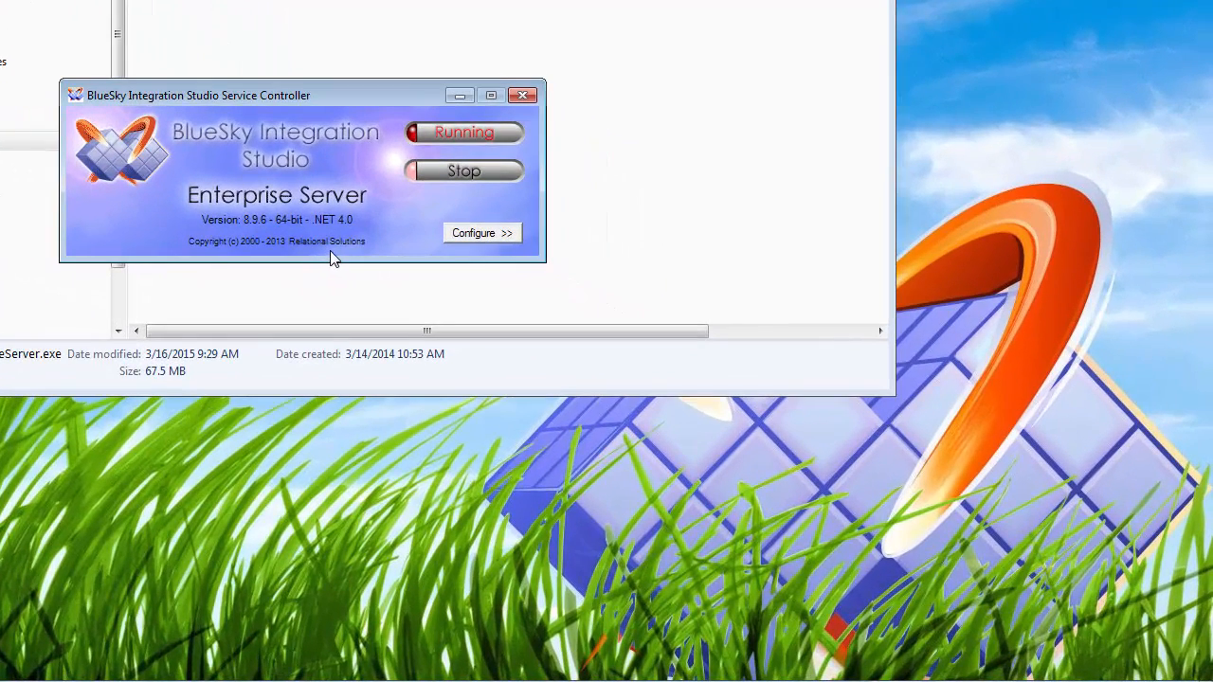
left_click(482, 233)
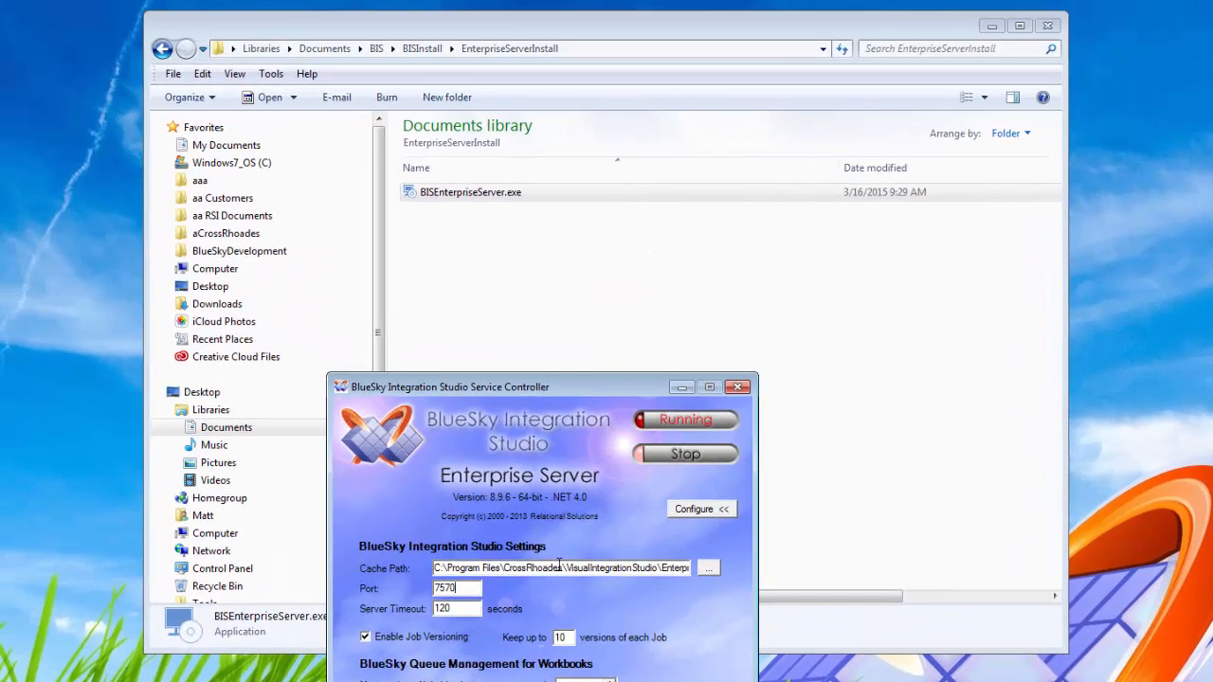
left_click(715, 509)
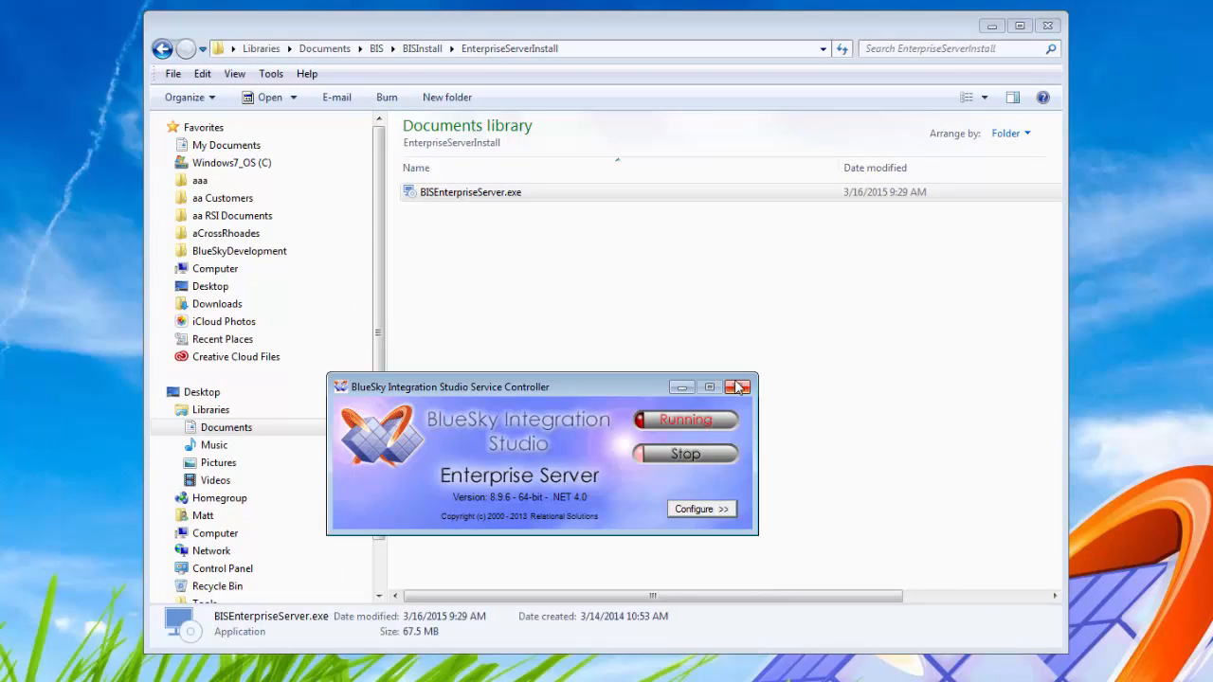
left_click(737, 388)
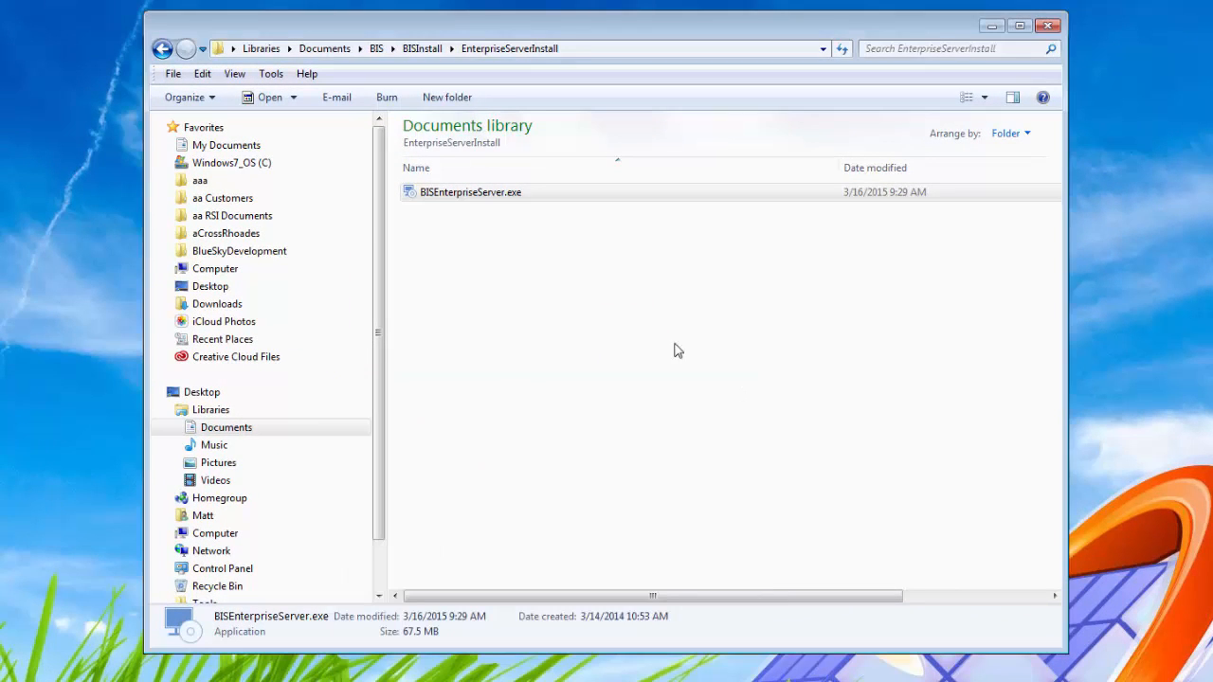
- Go back to BISInstall and run BISDesigner.exe from the DesignerInstall folder as administrator
left_click(392, 48)
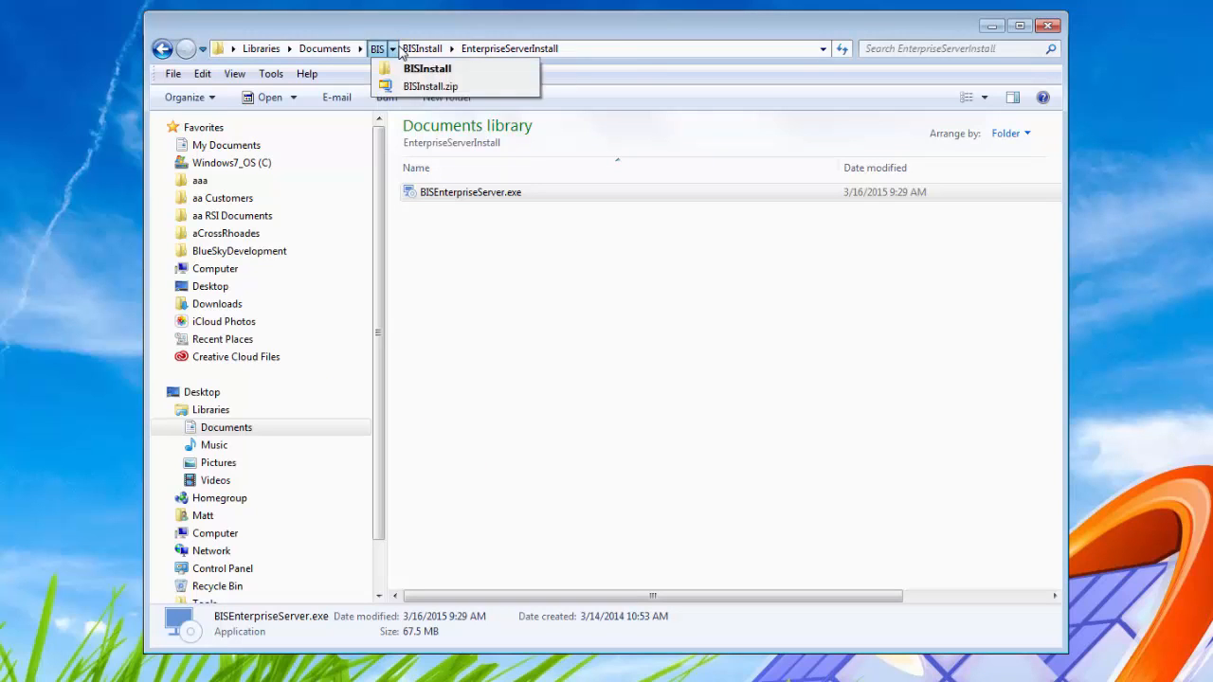
left_click(414, 51)
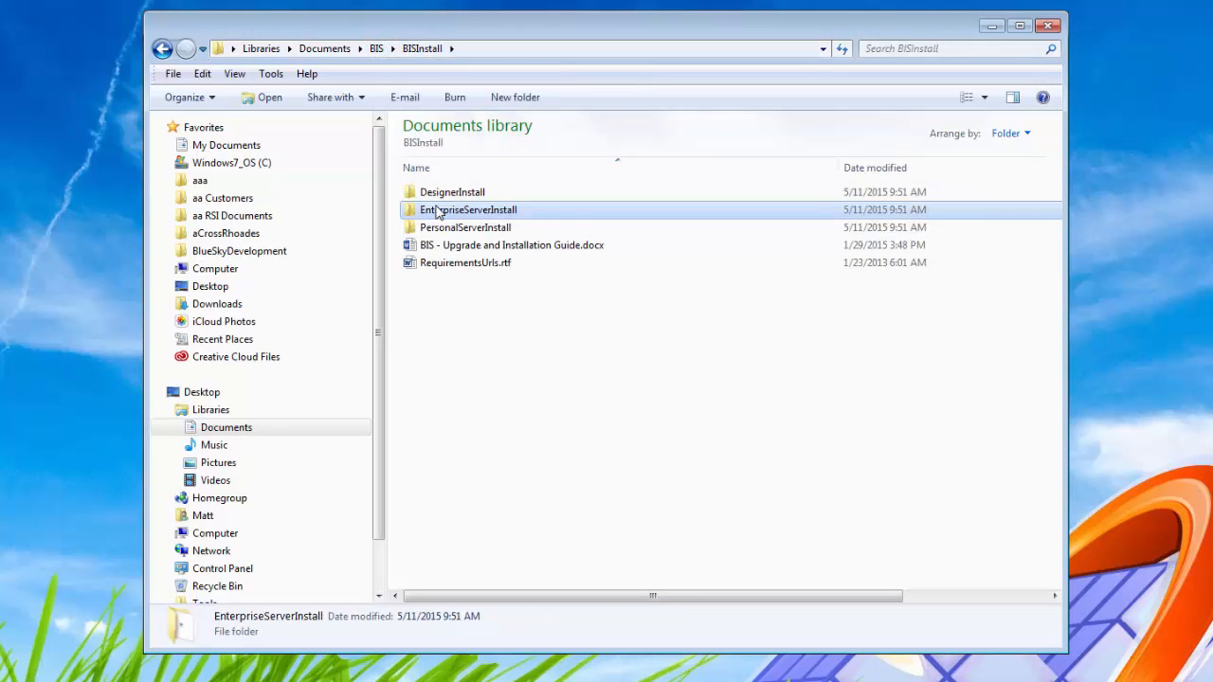
double_click(485, 193)
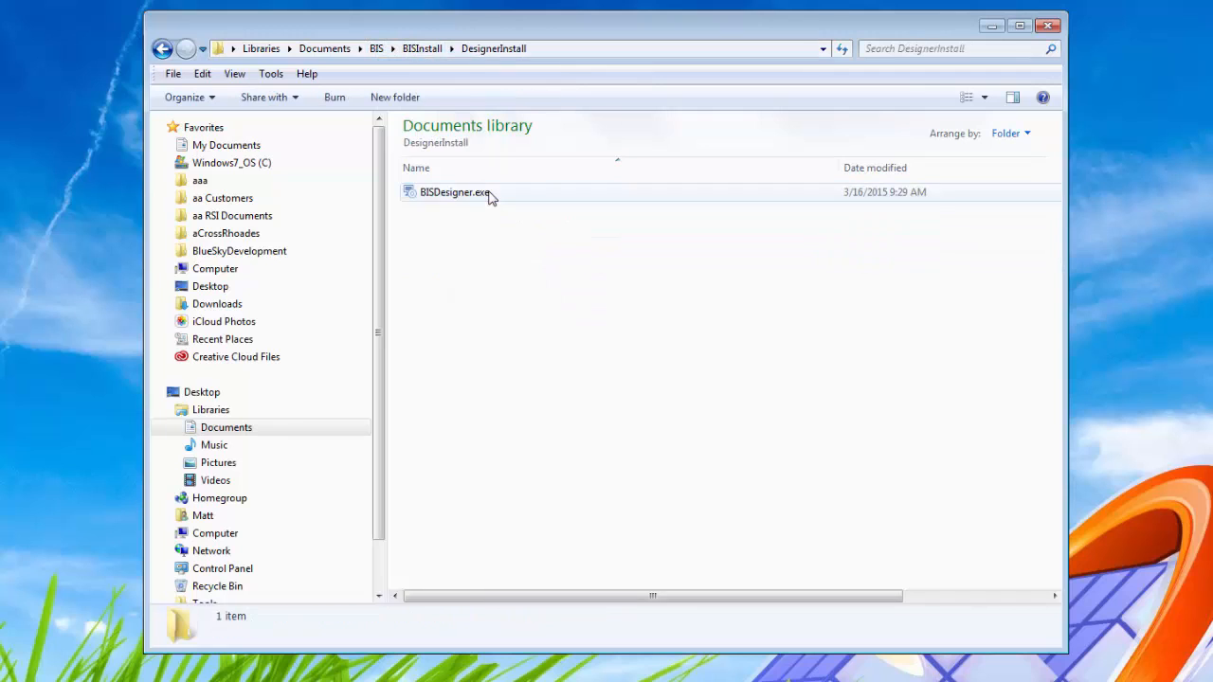
right_click(425, 195)
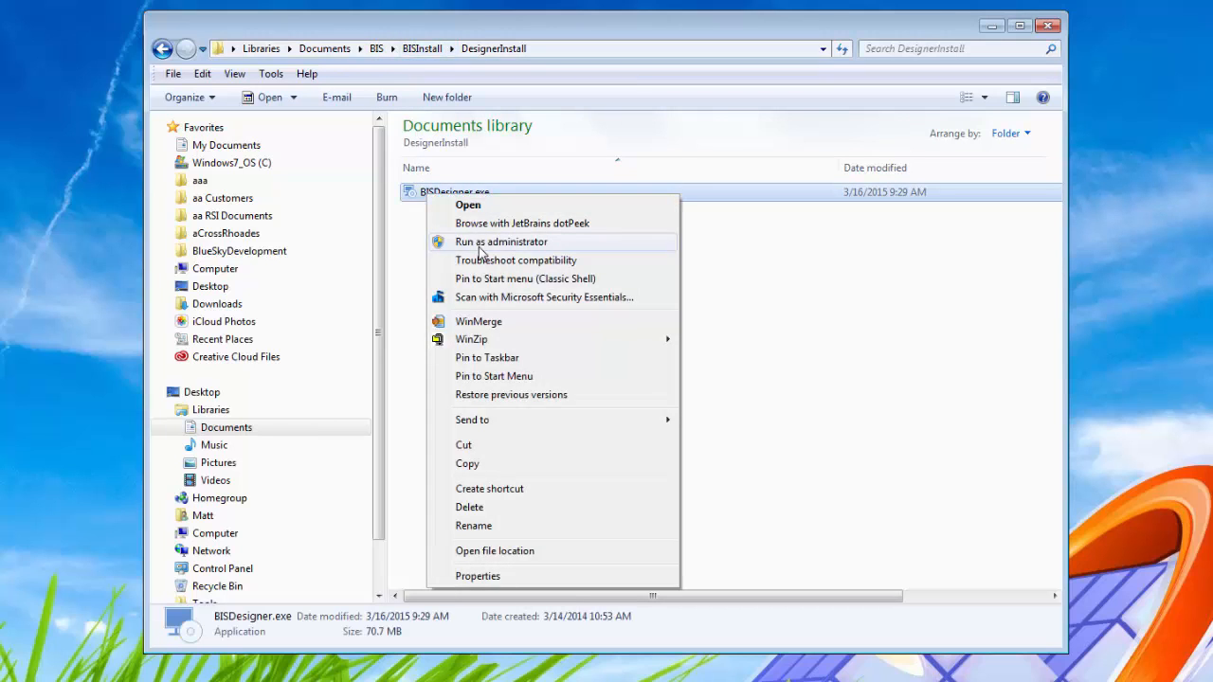
left_click(481, 246)
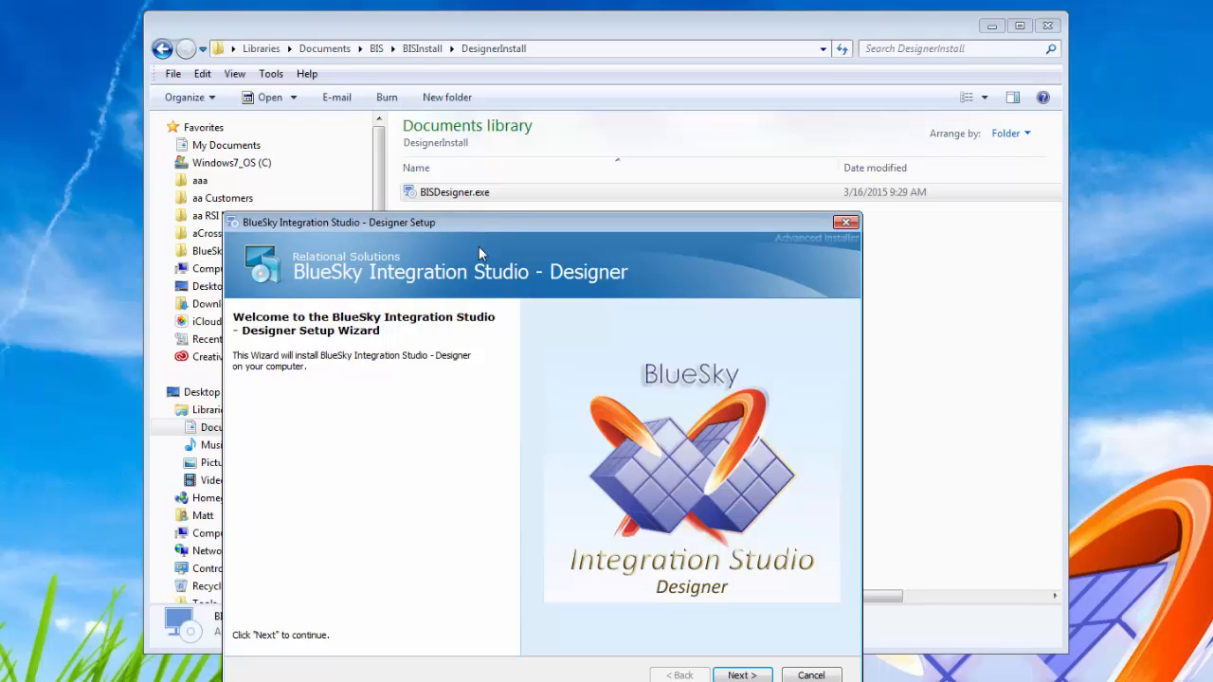
- Install BlueSky Integration Studio - Designer with all features, accepting the license agreement, and finish the setup wizard
left_click(740, 675)
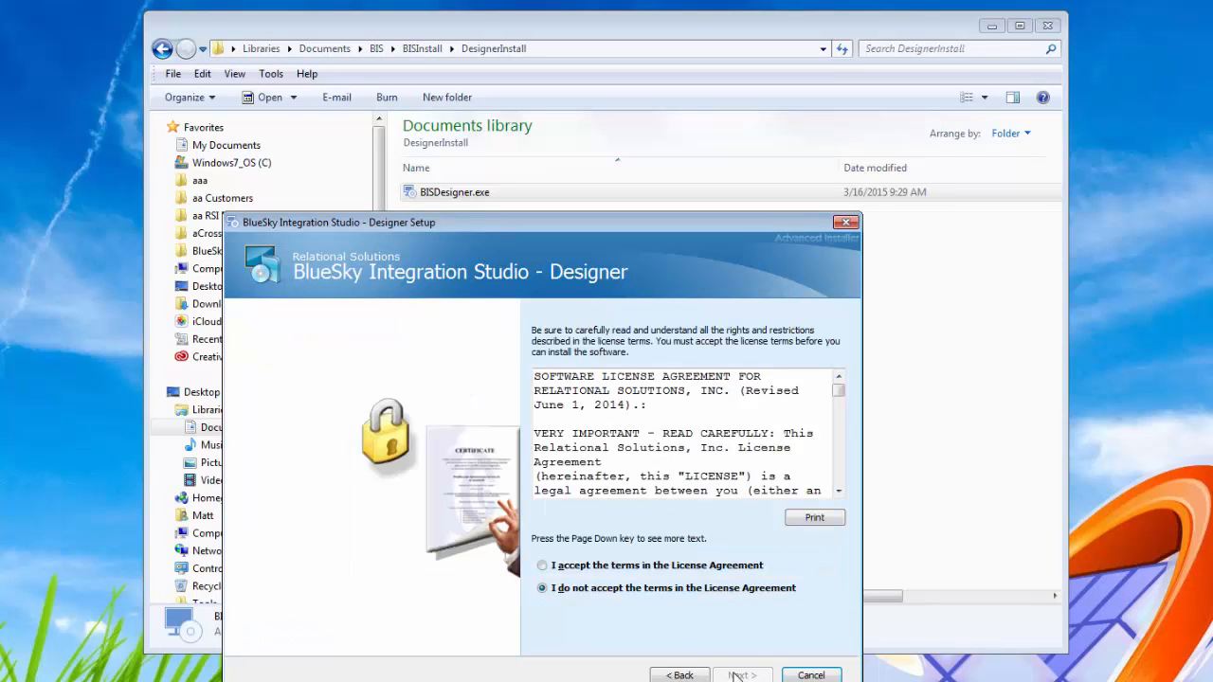
left_click(640, 565)
left_click(740, 674)
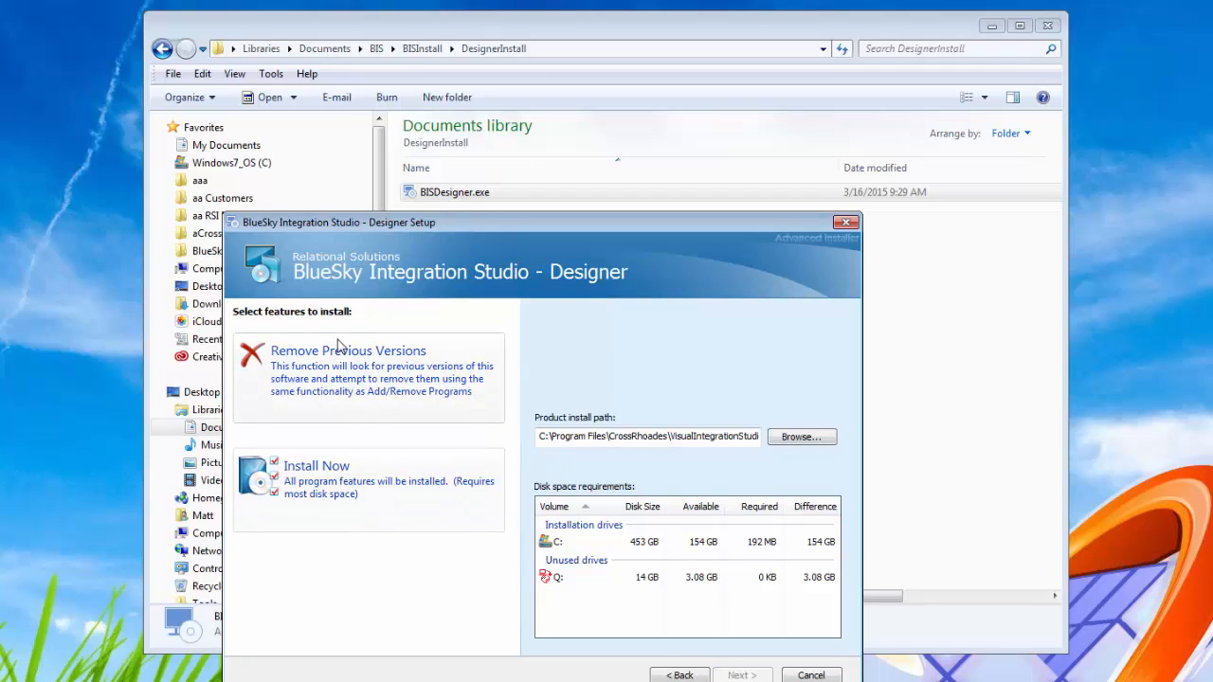
left_click(304, 479)
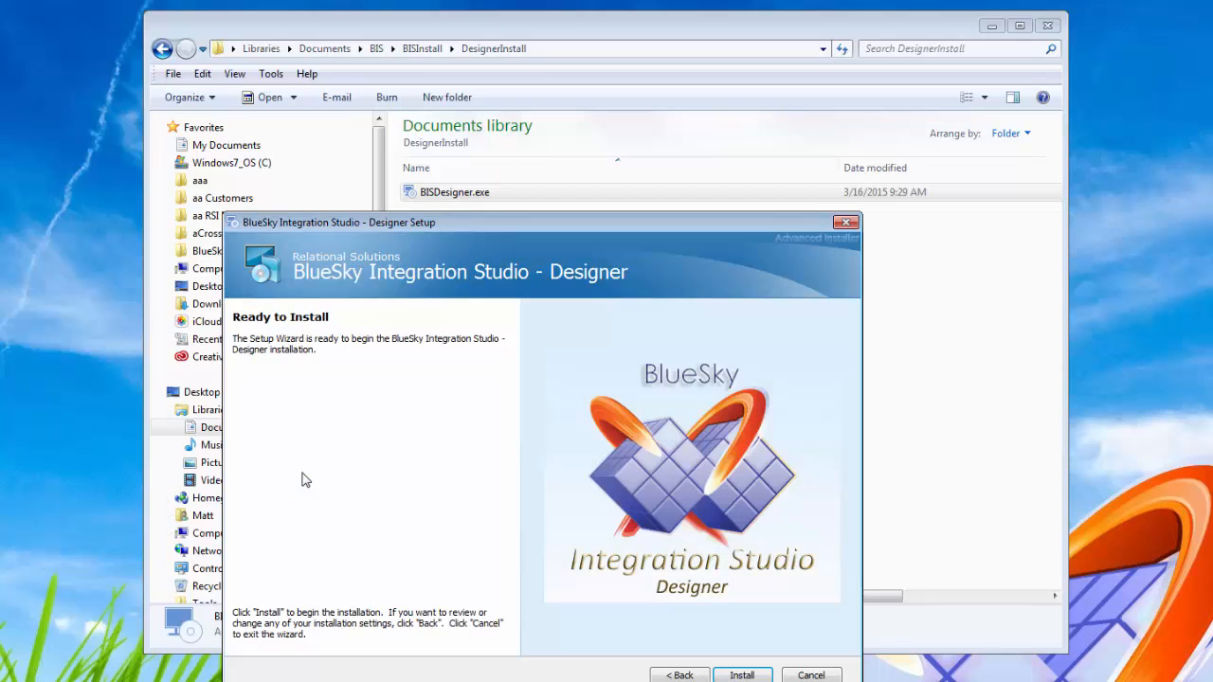
left_click(733, 674)
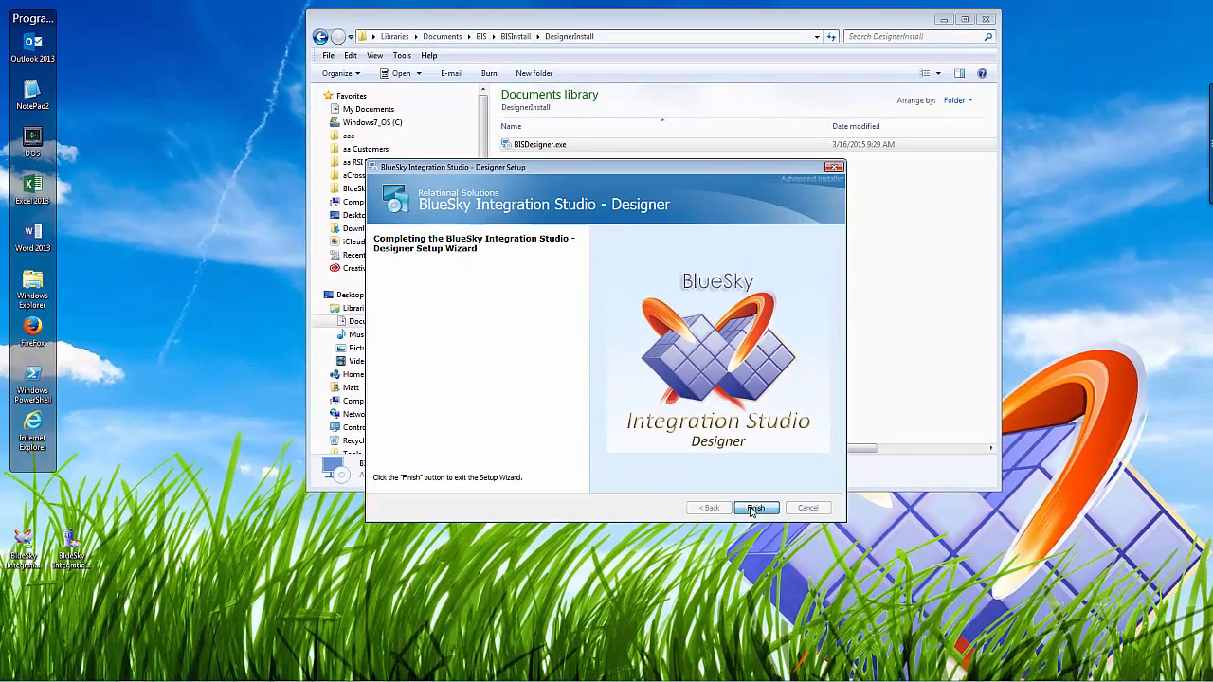
left_click(755, 509)
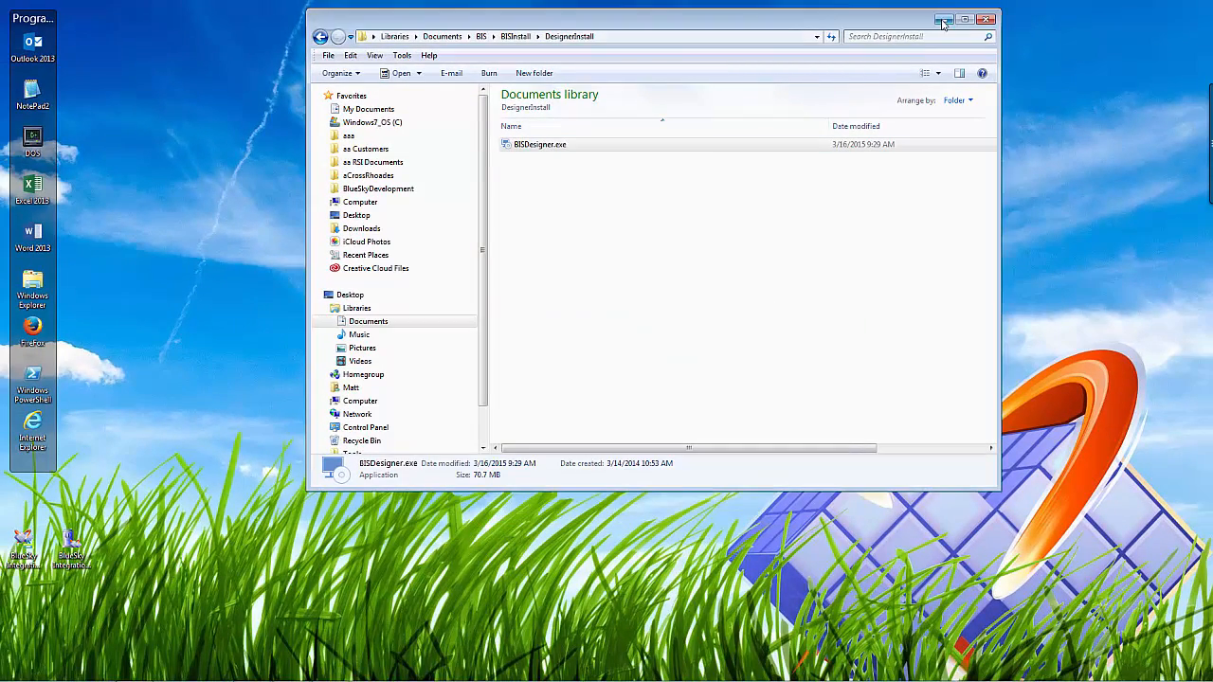
- Show the desktop and place the BlueSky Enterprise Server and Designer shortcuts side by side in the open area beside the program icons
key("super+d")
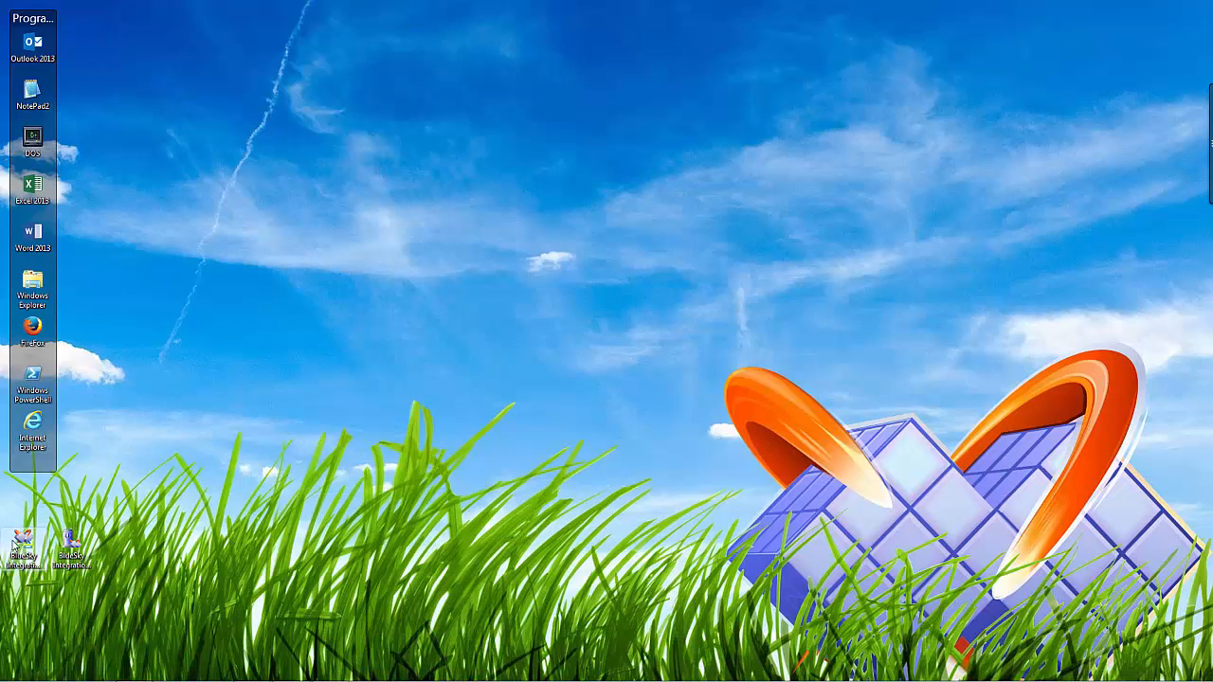
left_click_drag(75, 537, 217, 277)
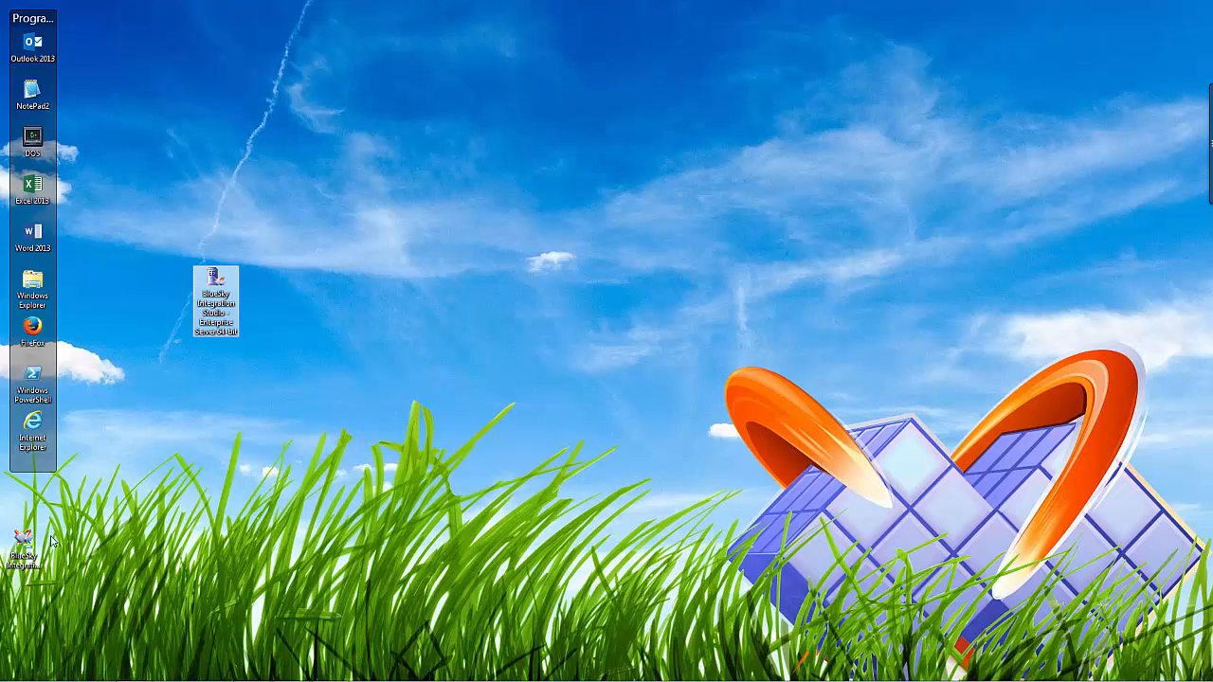
left_click_drag(17, 539, 269, 286)
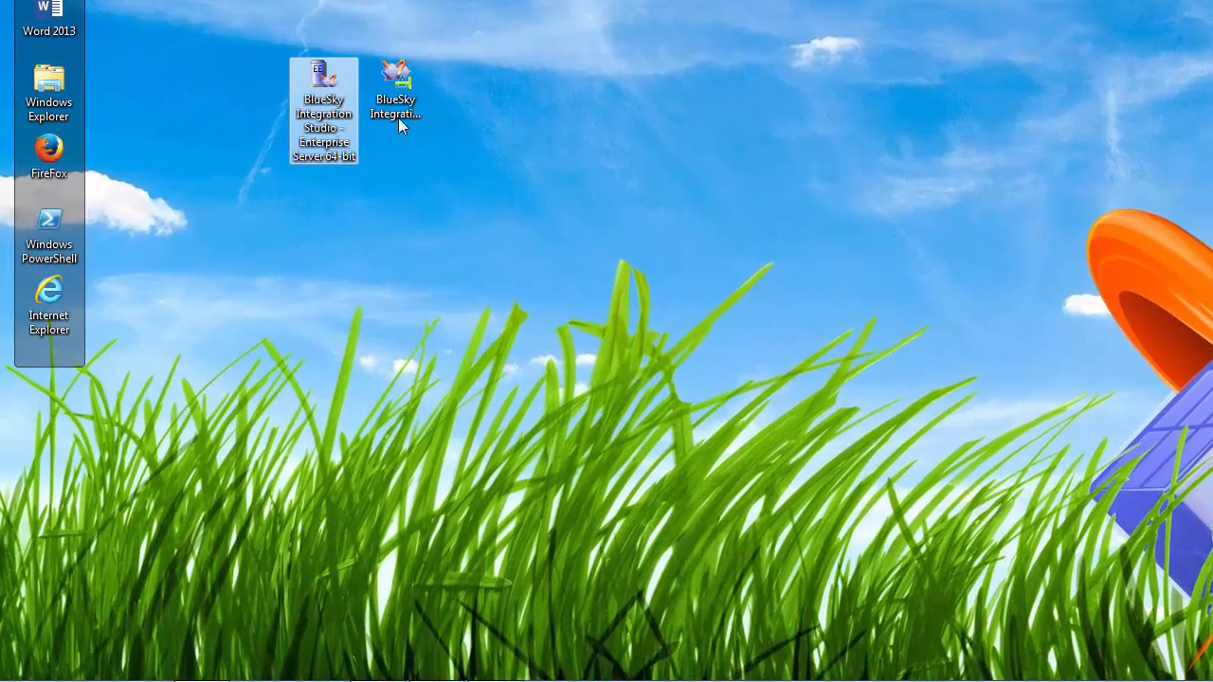
- Launch BlueSky Integration Studio - Designer 64-bit from its desktop shortcut
left_click(332, 187)
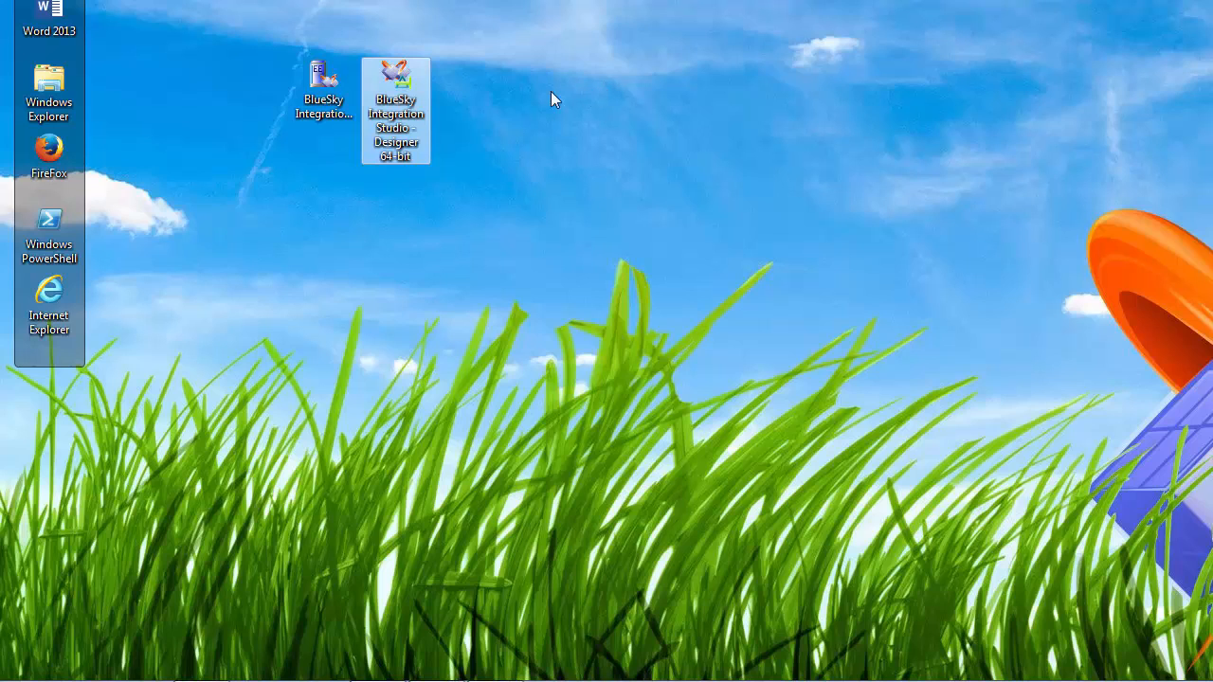
left_click(402, 78)
double_click(400, 68)
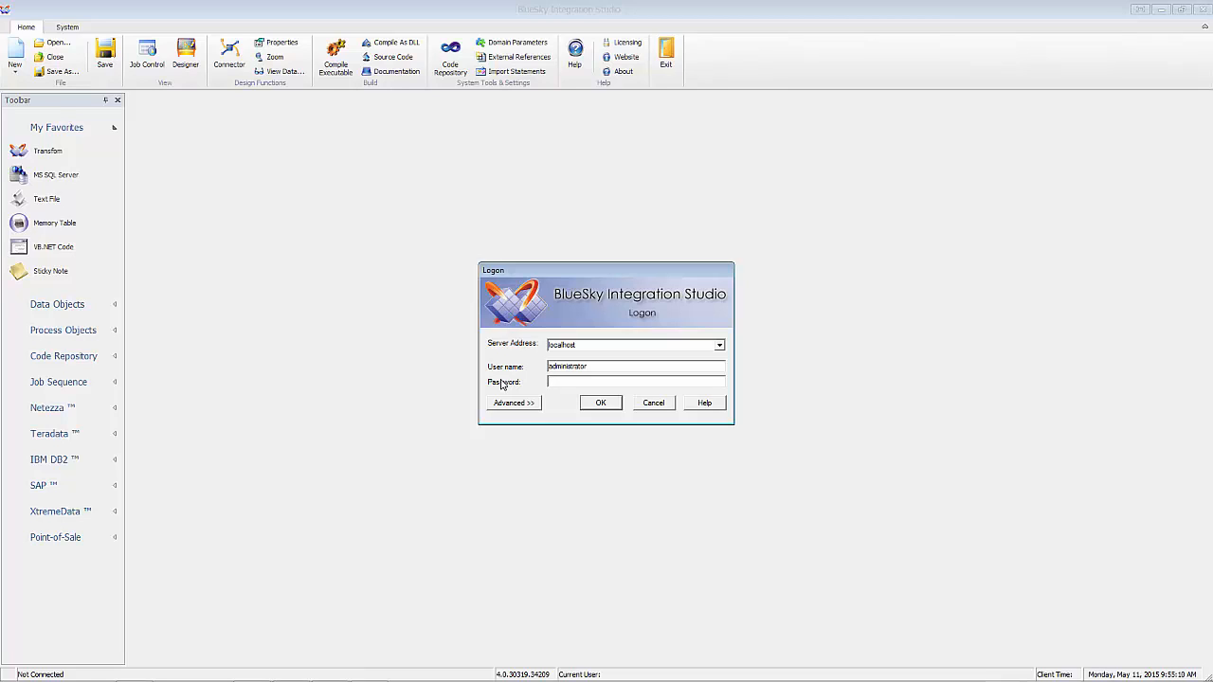
double_click(585, 347)
type("myCompanyBISServer")
key("ctrl+a")
type("www.myCompnay")
key("BackSpace")
key("BackSpace")
key("BackSpace")
type("anyBISServer.com")
- Set the server address to localhost, enter the administrator account's password, and log on to the Designer
key("ctrl+a")
type("localhos")
left_click(546, 383)
type("****")
left_click(589, 404)
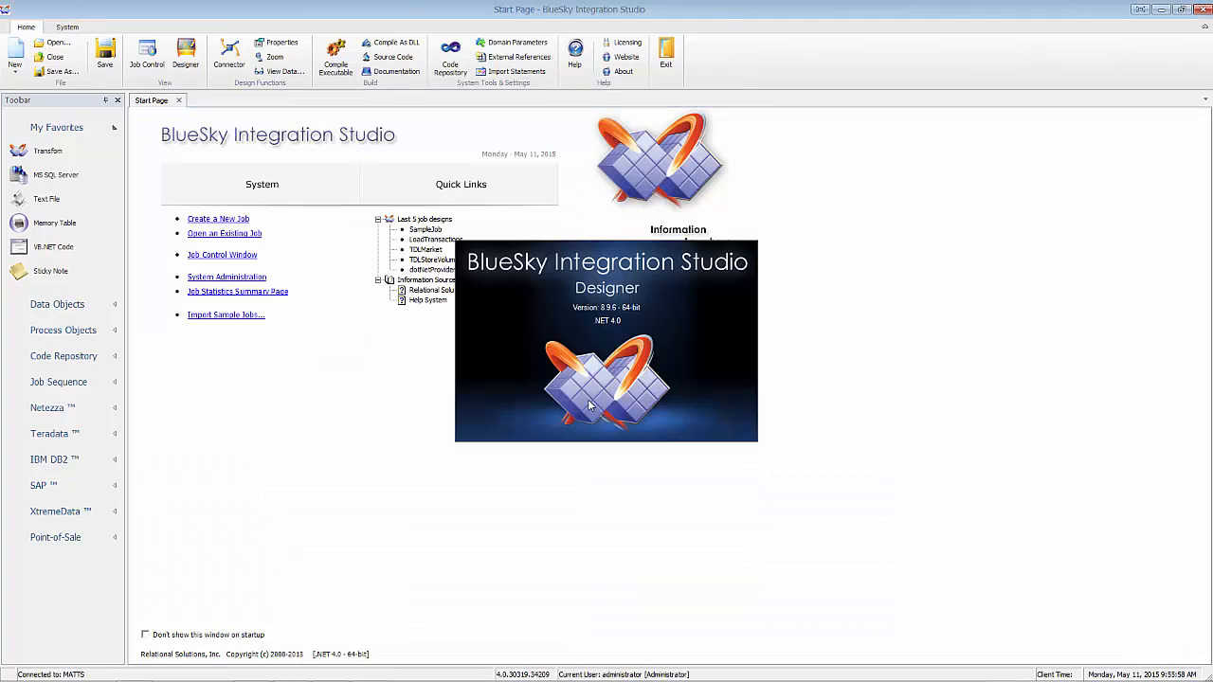